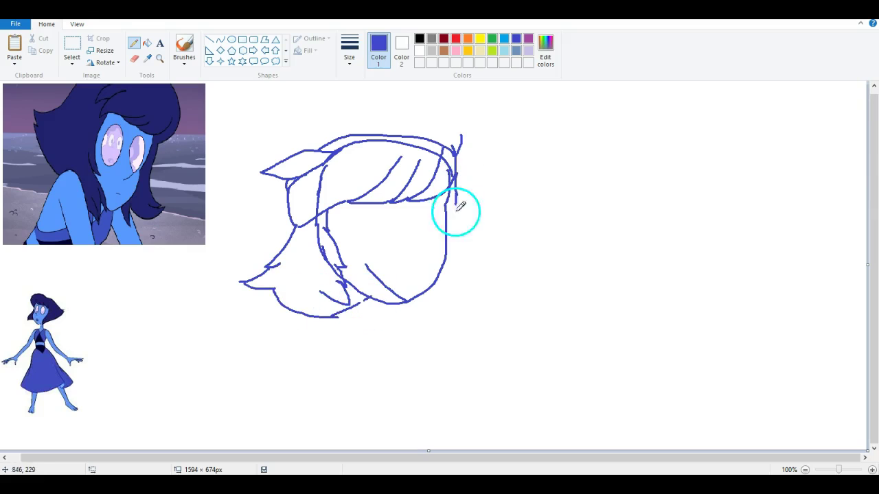
- Sketch the eyes, nose, right-hand hair lock, neck and shoulder starts of the character in blue with the Pencil
{"action": "left_click_drag", "start_coordinate": [348, 204], "coordinate": [349, 203]}
{"action": "left_click_drag", "start_coordinate": [412, 204], "coordinate": [410, 222]}
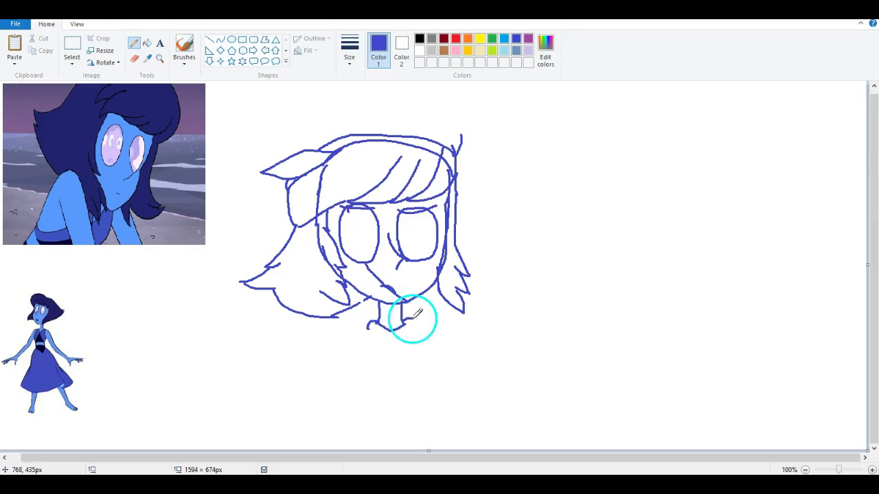
{"action": "mouse_move", "coordinate": [388, 386]}
{"action": "left_mouse_down"}
{"action": "mouse_move", "coordinate": [344, 437]}
{"action": "mouse_move", "coordinate": [455, 436]}
{"action": "mouse_move", "coordinate": [451, 379]}
{"action": "left_mouse_up"}
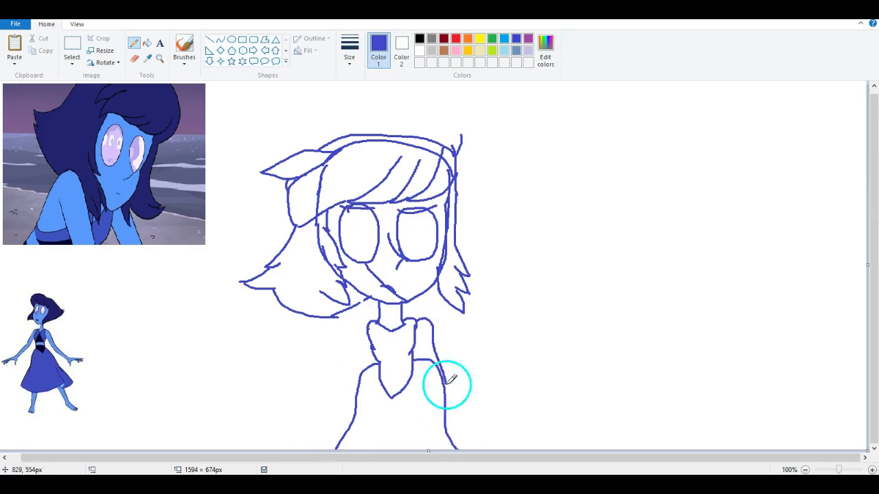
{"action": "key", "text": "ctrl+z"}
{"action": "key", "text": "ctrl+z"}
{"action": "left_click", "coordinate": [388, 320]}
{"action": "left_click", "coordinate": [389, 320]}
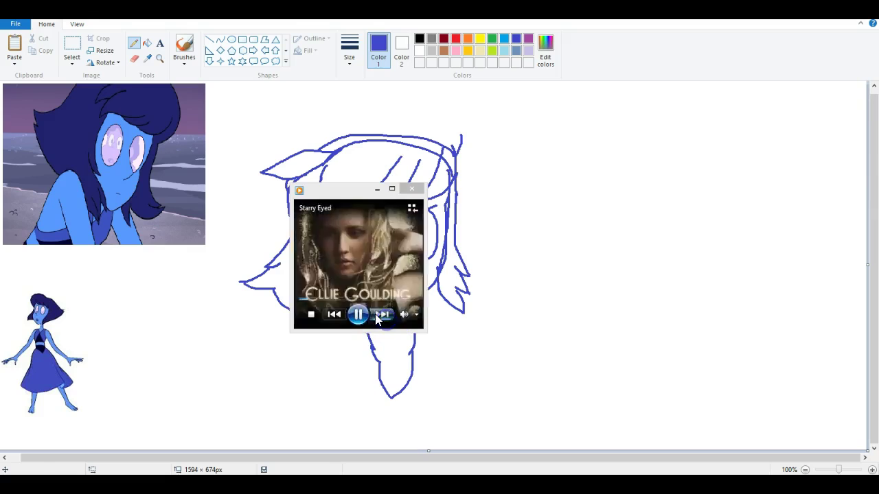
{"action": "key", "text": "ctrl+z"}
- Sketch the shoulders, tapered bodice, flared skirt, raised arm and lowered arm with their hands in blue
{"action": "left_click_drag", "start_coordinate": [376, 320], "coordinate": [362, 338]}
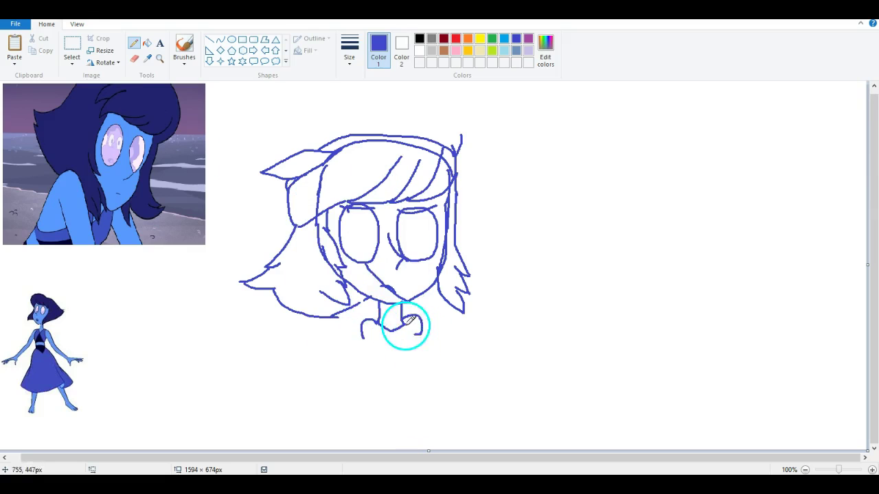
{"action": "mouse_move", "coordinate": [422, 363]}
{"action": "left_mouse_down"}
{"action": "mouse_move", "coordinate": [360, 400]}
{"action": "mouse_move", "coordinate": [367, 322]}
{"action": "mouse_move", "coordinate": [360, 382]}
{"action": "mouse_move", "coordinate": [388, 408]}
{"action": "mouse_move", "coordinate": [358, 334]}
{"action": "left_mouse_up"}
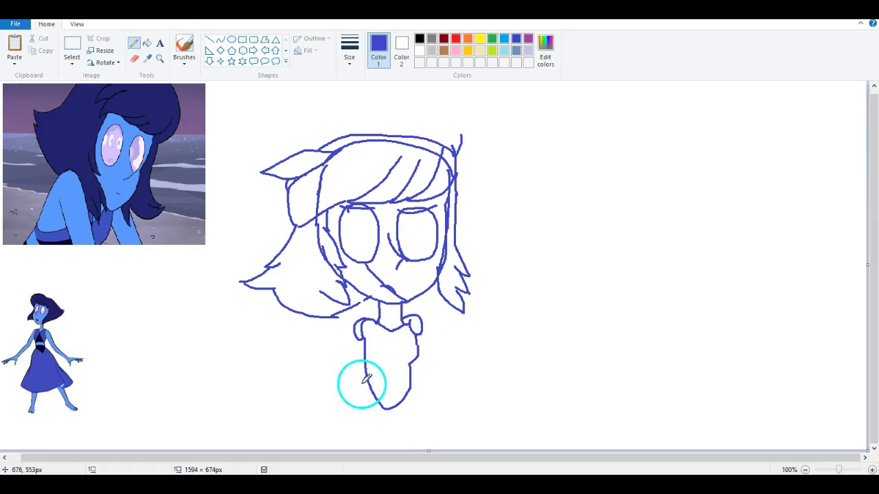
{"action": "left_click_drag", "start_coordinate": [338, 404], "coordinate": [311, 450]}
{"action": "left_click_drag", "start_coordinate": [410, 371], "coordinate": [456, 450]}
{"action": "left_click_drag", "start_coordinate": [411, 363], "coordinate": [469, 345]}
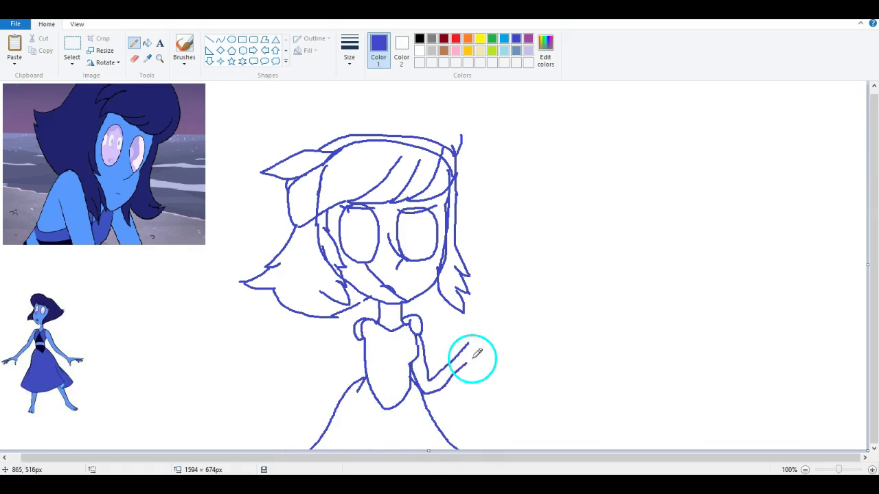
{"action": "left_click_drag", "start_coordinate": [302, 415], "coordinate": [354, 377]}
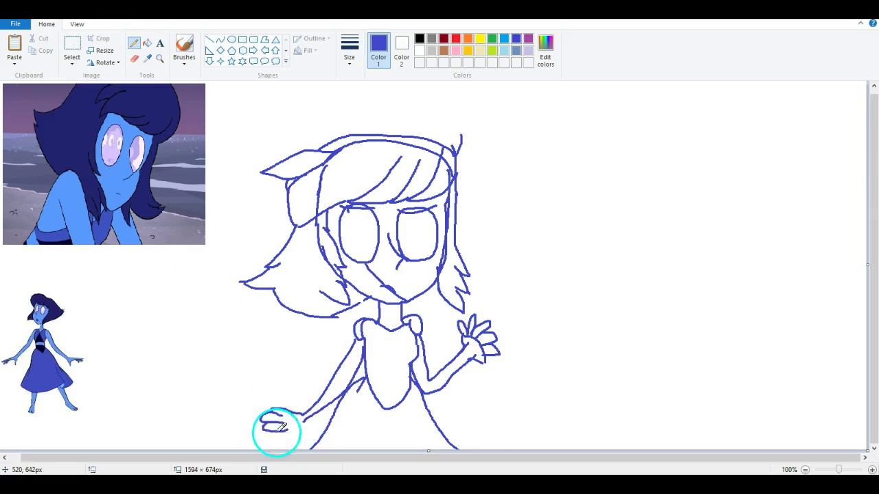
- Sketch the feathered wing behind the raised arm and delete the close-up reference picture
{"action": "mouse_move", "coordinate": [467, 311]}
{"action": "left_mouse_down"}
{"action": "mouse_move", "coordinate": [618, 197]}
{"action": "mouse_move", "coordinate": [703, 330]}
{"action": "mouse_move", "coordinate": [545, 382]}
{"action": "mouse_move", "coordinate": [446, 377]}
{"action": "left_mouse_up"}
{"action": "left_click", "coordinate": [68, 41]}
{"action": "left_click_drag", "start_coordinate": [1, 83], "coordinate": [210, 247]}
{"action": "key", "text": "Delete"}
- Start the upper edge of the wing on the left and move the full-body reference picture to the canvas's upper-right area
{"action": "left_click", "coordinate": [134, 43]}
{"action": "left_click_drag", "start_coordinate": [305, 323], "coordinate": [60, 165]}
{"action": "left_click", "coordinate": [69, 41]}
{"action": "left_click_drag", "start_coordinate": [2, 287], "coordinate": [86, 450]}
{"action": "left_click_drag", "start_coordinate": [37, 373], "coordinate": [813, 166]}
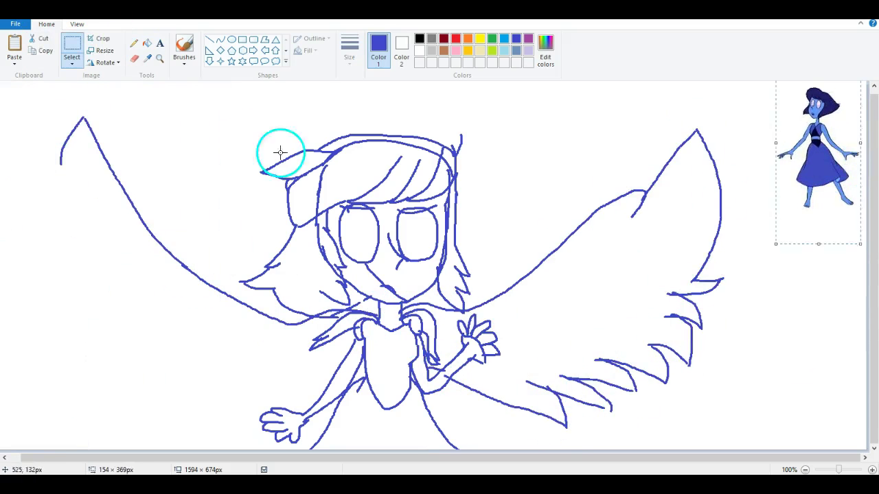
- Redraw the left wing in blue, with a raised tip and a jagged feathered lower edge running to the lowered arm
{"action": "key", "text": "ctrl+z"}
{"action": "left_click_drag", "start_coordinate": [206, 291], "coordinate": [84, 123]}
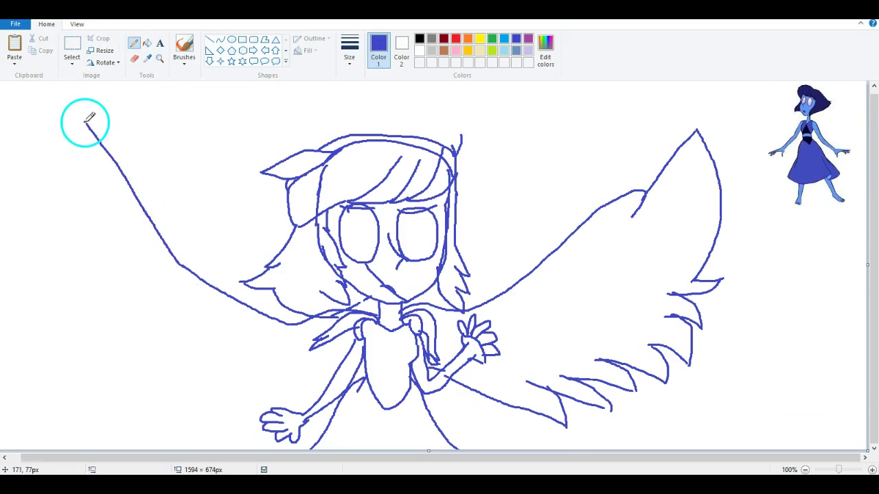
{"action": "key", "text": "ctrl+z"}
{"action": "left_click_drag", "start_coordinate": [201, 287], "coordinate": [117, 219]}
{"action": "mouse_move", "coordinate": [109, 189]}
{"action": "left_mouse_down"}
{"action": "mouse_move", "coordinate": [75, 165]}
{"action": "mouse_move", "coordinate": [29, 290]}
{"action": "mouse_move", "coordinate": [179, 373]}
{"action": "mouse_move", "coordinate": [322, 397]}
{"action": "left_mouse_up"}
- Trace both eyes, the angry brows and the fringe strands in black with the Curve tool
{"action": "left_click", "coordinate": [220, 39]}
{"action": "left_click", "coordinate": [419, 39]}
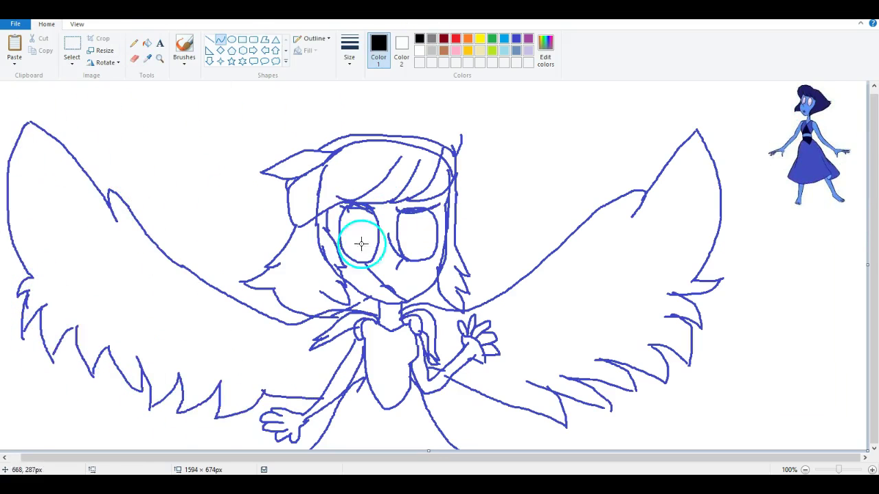
{"action": "left_click_drag", "start_coordinate": [379, 276], "coordinate": [376, 289]}
{"action": "left_click_drag", "start_coordinate": [295, 161], "coordinate": [358, 201]}
{"action": "left_click_drag", "start_coordinate": [398, 239], "coordinate": [438, 240]}
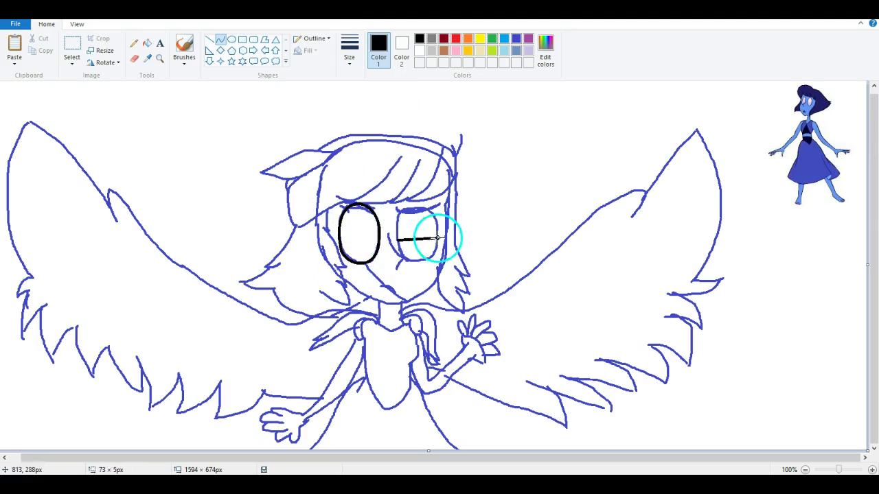
{"action": "left_click_drag", "start_coordinate": [419, 204], "coordinate": [448, 186]}
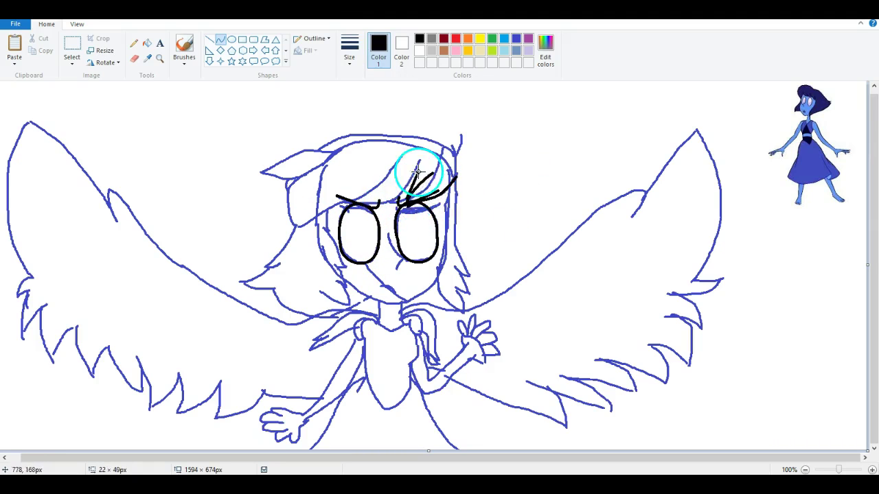
- Trace the hair outline, the pointed side locks and the chin in black curves
{"action": "mouse_move", "coordinate": [314, 208]}
{"action": "left_mouse_down"}
{"action": "mouse_move", "coordinate": [294, 129]}
{"action": "mouse_move", "coordinate": [451, 186]}
{"action": "mouse_move", "coordinate": [295, 200]}
{"action": "mouse_move", "coordinate": [296, 144]}
{"action": "mouse_move", "coordinate": [331, 166]}
{"action": "left_mouse_up"}
{"action": "mouse_move", "coordinate": [301, 221]}
{"action": "left_mouse_down"}
{"action": "mouse_move", "coordinate": [269, 169]}
{"action": "mouse_move", "coordinate": [453, 151]}
{"action": "left_mouse_up"}
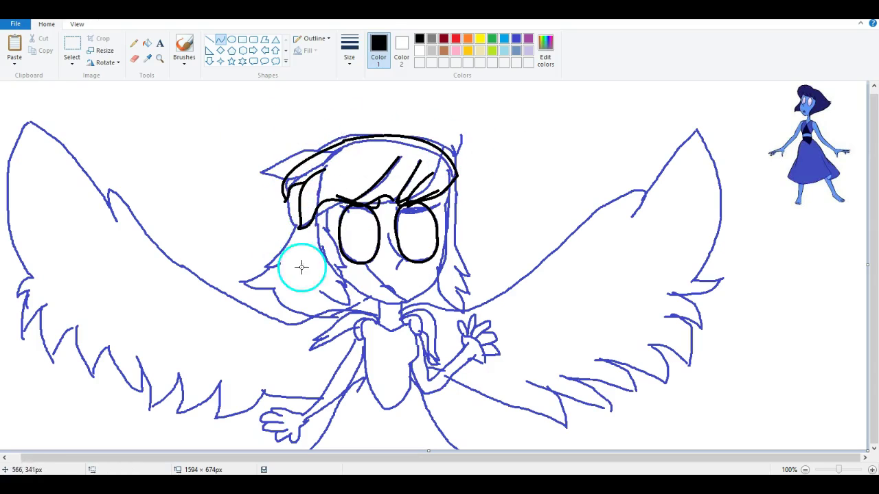
{"action": "left_click_drag", "start_coordinate": [265, 265], "coordinate": [216, 231]}
{"action": "mouse_move", "coordinate": [247, 282]}
{"action": "left_mouse_down"}
{"action": "mouse_move", "coordinate": [237, 241]}
{"action": "mouse_move", "coordinate": [350, 314]}
{"action": "mouse_move", "coordinate": [433, 237]}
{"action": "left_mouse_up"}
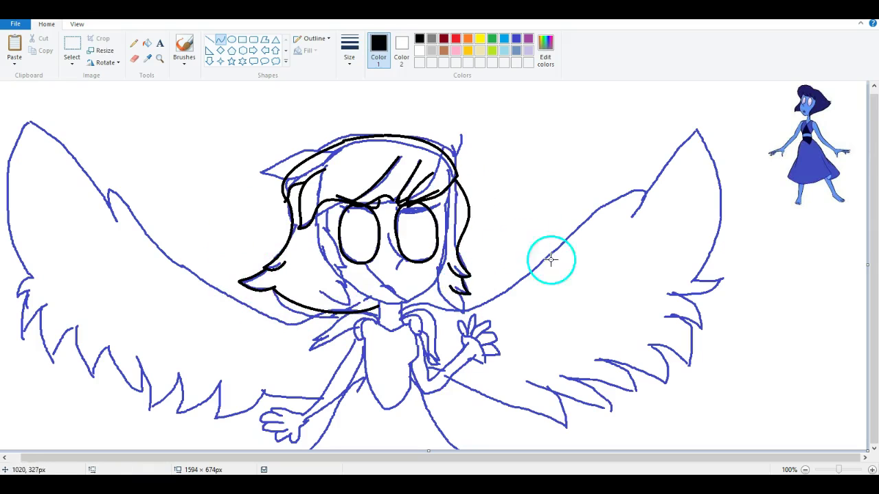
{"action": "left_click_drag", "start_coordinate": [477, 310], "coordinate": [469, 227]}
{"action": "mouse_move", "coordinate": [342, 243]}
{"action": "left_mouse_down"}
{"action": "mouse_move", "coordinate": [347, 281]}
{"action": "mouse_move", "coordinate": [390, 314]}
{"action": "left_mouse_up"}
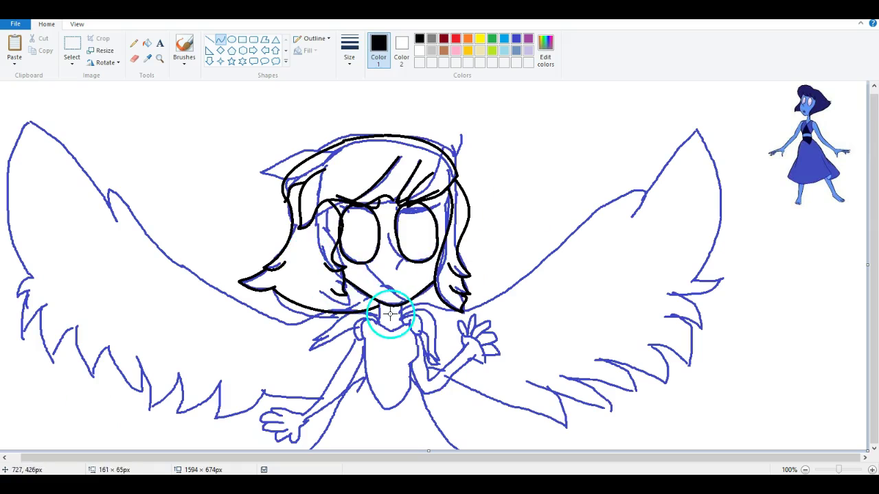
- Trace the nose, an oval mouth, the shoulders and the outer arm lines in black curves
{"action": "mouse_move", "coordinate": [398, 282]}
{"action": "left_mouse_down"}
{"action": "mouse_move", "coordinate": [296, 412]}
{"action": "mouse_move", "coordinate": [309, 385]}
{"action": "left_mouse_up"}
{"action": "left_click_drag", "start_coordinate": [435, 316], "coordinate": [418, 389]}
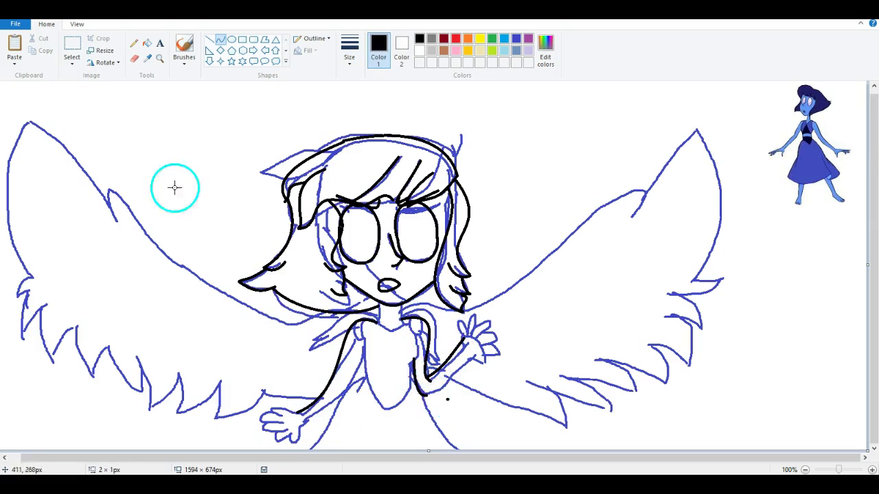
- Trace the raised hand and its fingers in black with the Pencil, erasing stray marks near the arm
{"action": "scroll", "coordinate": [497, 349], "scroll_direction": "up", "scroll_amount": 2}
{"action": "left_click", "coordinate": [134, 43]}
{"action": "mouse_move", "coordinate": [333, 267]}
{"action": "left_mouse_down"}
{"action": "mouse_move", "coordinate": [363, 289]}
{"action": "mouse_move", "coordinate": [336, 248]}
{"action": "mouse_move", "coordinate": [457, 254]}
{"action": "mouse_move", "coordinate": [373, 279]}
{"action": "mouse_move", "coordinate": [474, 326]}
{"action": "left_mouse_up"}
{"action": "left_click", "coordinate": [134, 58]}
{"action": "mouse_move", "coordinate": [399, 330]}
{"action": "left_mouse_down"}
{"action": "mouse_move", "coordinate": [339, 358]}
{"action": "mouse_move", "coordinate": [342, 339]}
{"action": "mouse_move", "coordinate": [374, 321]}
{"action": "mouse_move", "coordinate": [339, 346]}
{"action": "mouse_move", "coordinate": [313, 335]}
{"action": "left_mouse_up"}
{"action": "left_click", "coordinate": [134, 42]}
{"action": "left_click_drag", "start_coordinate": [380, 458], "coordinate": [294, 458]}
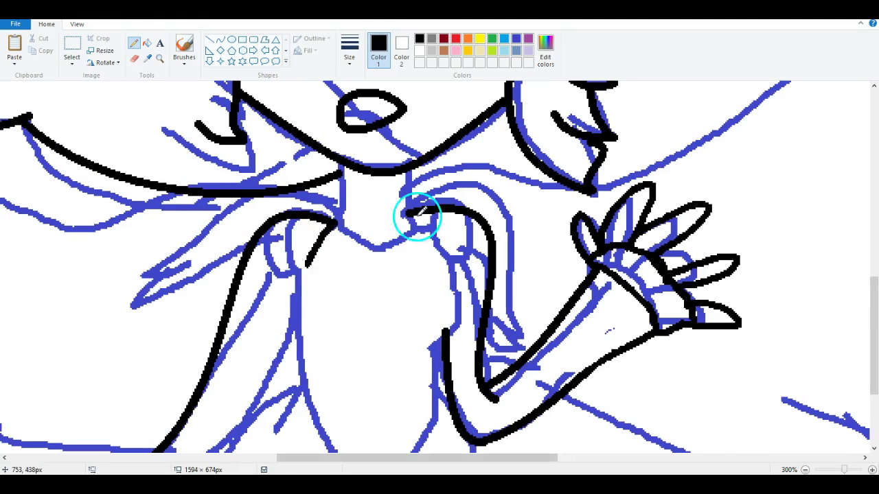
- Trace the neckline, bodice, pointed chest cutout and waistband in black with the Pencil
{"action": "left_click_drag", "start_coordinate": [295, 218], "coordinate": [385, 251]}
{"action": "scroll", "coordinate": [385, 251], "scroll_direction": "down", "scroll_amount": 2}
{"action": "left_click_drag", "start_coordinate": [426, 196], "coordinate": [289, 206]}
{"action": "scroll", "coordinate": [288, 206], "scroll_direction": "up", "scroll_amount": 1}
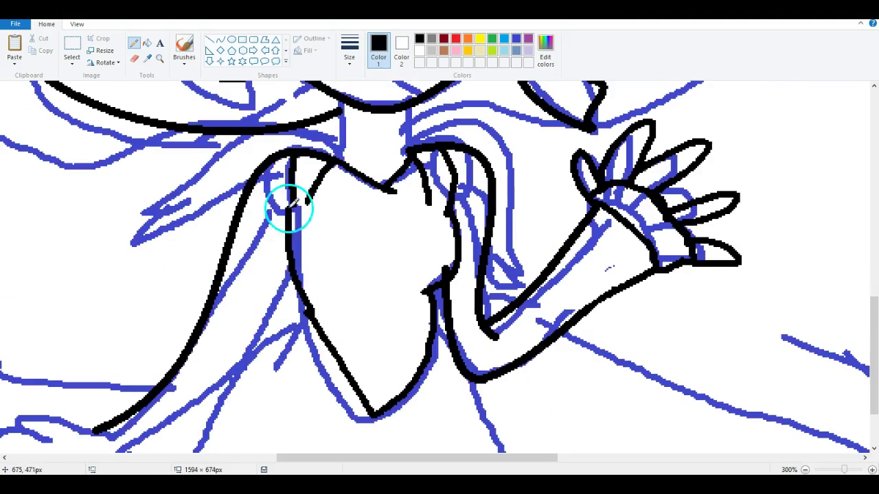
{"action": "left_click_drag", "start_coordinate": [384, 206], "coordinate": [408, 261]}
{"action": "scroll", "coordinate": [529, 435], "scroll_direction": "down", "scroll_amount": 5}
{"action": "scroll", "coordinate": [314, 334], "scroll_direction": "up", "scroll_amount": 5}
{"action": "left_click_drag", "start_coordinate": [351, 329], "coordinate": [254, 347]}
- Trace the skirt sides, the neck and the ribbons behind the shoulders in black
{"action": "scroll", "coordinate": [254, 347], "scroll_direction": "down", "scroll_amount": 3}
{"action": "mouse_move", "coordinate": [227, 223]}
{"action": "left_mouse_down"}
{"action": "mouse_move", "coordinate": [107, 371]}
{"action": "mouse_move", "coordinate": [65, 447]}
{"action": "left_mouse_up"}
{"action": "left_click_drag", "start_coordinate": [384, 288], "coordinate": [387, 454]}
{"action": "left_click_drag", "start_coordinate": [226, 233], "coordinate": [193, 274]}
{"action": "scroll", "coordinate": [347, 222], "scroll_direction": "up", "scroll_amount": 3}
{"action": "mouse_move", "coordinate": [348, 221]}
{"action": "left_mouse_down"}
{"action": "mouse_move", "coordinate": [254, 253]}
{"action": "mouse_move", "coordinate": [371, 219]}
{"action": "left_mouse_up"}
{"action": "scroll", "coordinate": [408, 231], "scroll_direction": "down", "scroll_amount": 1}
{"action": "mouse_move", "coordinate": [120, 367]}
{"action": "left_mouse_down"}
{"action": "mouse_move", "coordinate": [212, 393]}
{"action": "mouse_move", "coordinate": [302, 337]}
{"action": "left_mouse_up"}
{"action": "scroll", "coordinate": [248, 371], "scroll_direction": "up", "scroll_amount": 3}
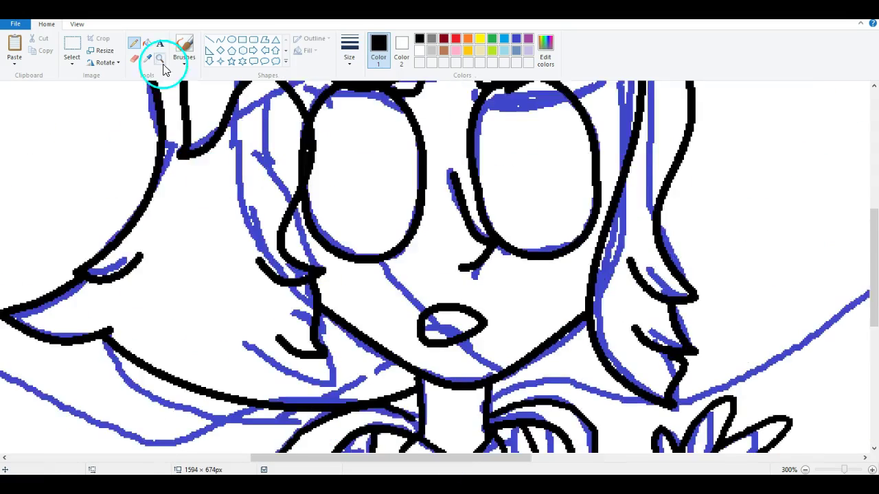
- Trace the left wing in black, using curves for its upper edge and tip and the Pencil for its feathered lower edge
{"action": "left_click", "coordinate": [220, 39]}
{"action": "scroll", "coordinate": [377, 312], "scroll_direction": "down", "scroll_amount": 1}
{"action": "left_click_drag", "start_coordinate": [378, 312], "coordinate": [136, 229]}
{"action": "mouse_move", "coordinate": [261, 281]}
{"action": "left_mouse_down"}
{"action": "mouse_move", "coordinate": [275, 365]}
{"action": "mouse_move", "coordinate": [112, 199]}
{"action": "mouse_move", "coordinate": [171, 160]}
{"action": "mouse_move", "coordinate": [141, 135]}
{"action": "left_mouse_up"}
{"action": "left_click_drag", "start_coordinate": [39, 123], "coordinate": [6, 237]}
{"action": "left_click", "coordinate": [135, 45]}
{"action": "scroll", "coordinate": [62, 285], "scroll_direction": "up", "scroll_amount": 1}
{"action": "mouse_move", "coordinate": [89, 271]}
{"action": "left_mouse_down"}
{"action": "mouse_move", "coordinate": [69, 298]}
{"action": "mouse_move", "coordinate": [187, 426]}
{"action": "left_mouse_up"}
{"action": "scroll", "coordinate": [187, 426], "scroll_direction": "down", "scroll_amount": 3}
{"action": "mouse_move", "coordinate": [187, 283]}
{"action": "left_mouse_down"}
{"action": "mouse_move", "coordinate": [294, 255]}
{"action": "mouse_move", "coordinate": [447, 367]}
{"action": "mouse_move", "coordinate": [696, 353]}
{"action": "left_mouse_up"}
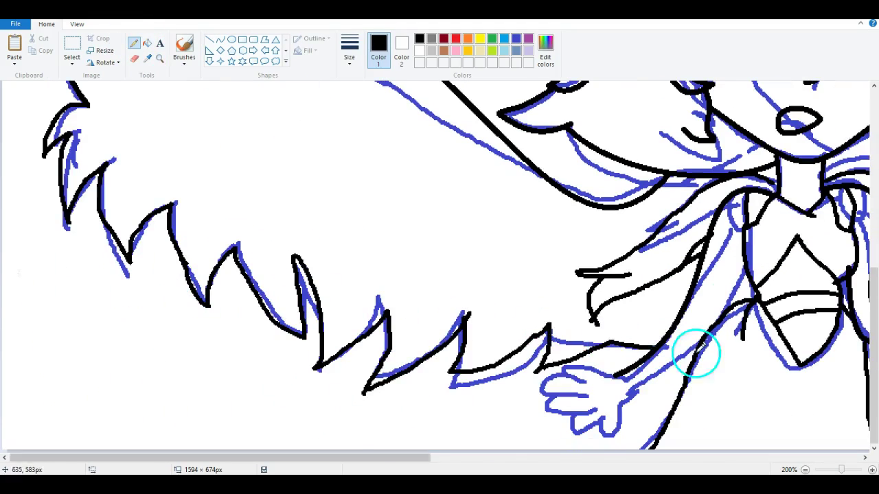
- Trace the lowered forearm, hand and fingers in black with the Pencil
{"action": "scroll", "coordinate": [448, 249], "scroll_direction": "right", "scroll_amount": 5}
{"action": "left_click_drag", "start_coordinate": [386, 382], "coordinate": [334, 402]}
{"action": "mouse_move", "coordinate": [344, 363]}
{"action": "left_mouse_down"}
{"action": "mouse_move", "coordinate": [274, 418]}
{"action": "mouse_move", "coordinate": [255, 414]}
{"action": "mouse_move", "coordinate": [310, 424]}
{"action": "mouse_move", "coordinate": [288, 411]}
{"action": "left_mouse_up"}
- Redraw the mouth in black as a snarl with gritted teeth
{"action": "scroll", "coordinate": [287, 411], "scroll_direction": "up", "scroll_amount": 5}
{"action": "left_click_drag", "start_coordinate": [508, 316], "coordinate": [534, 298]}
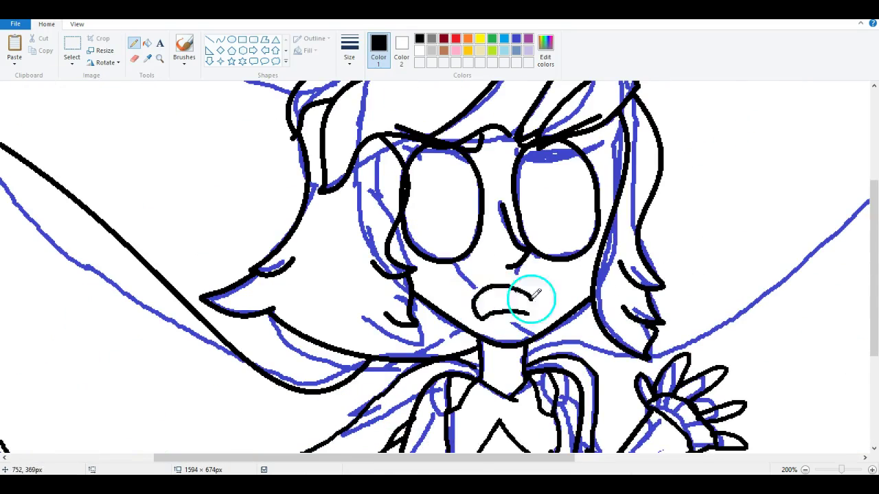
{"action": "scroll", "coordinate": [529, 302], "scroll_direction": "up", "scroll_amount": 5}
{"action": "scroll", "coordinate": [524, 305], "scroll_direction": "down", "scroll_amount": 5}
- Draw a round black ball outline over the raised hand and erase the finger lines inside it
{"action": "scroll", "coordinate": [220, 317], "scroll_direction": "right", "scroll_amount": 7}
{"action": "mouse_move", "coordinate": [206, 282]}
{"action": "left_mouse_down"}
{"action": "mouse_move", "coordinate": [216, 261]}
{"action": "mouse_move", "coordinate": [261, 337]}
{"action": "mouse_move", "coordinate": [199, 303]}
{"action": "mouse_move", "coordinate": [261, 291]}
{"action": "mouse_move", "coordinate": [220, 271]}
{"action": "mouse_move", "coordinate": [265, 314]}
{"action": "mouse_move", "coordinate": [244, 287]}
{"action": "left_mouse_up"}
{"action": "left_click", "coordinate": [134, 59]}
{"action": "left_click", "coordinate": [134, 42]}
{"action": "left_click", "coordinate": [134, 58]}
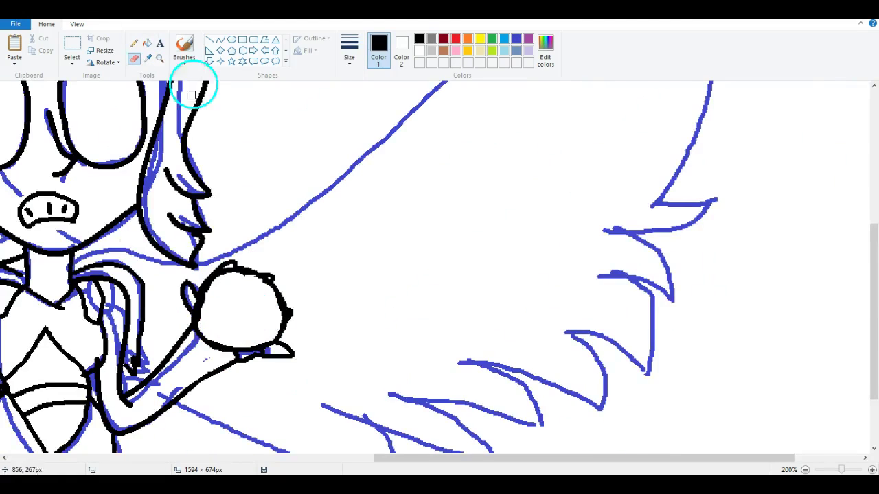
- Trace the right wing's upper edge and tip in black with the Curve tool
{"action": "left_click", "coordinate": [220, 39]}
{"action": "scroll", "coordinate": [498, 338], "scroll_direction": "down", "scroll_amount": 1}
{"action": "mouse_move", "coordinate": [472, 310]}
{"action": "left_mouse_down"}
{"action": "mouse_move", "coordinate": [647, 190]}
{"action": "mouse_move", "coordinate": [696, 129]}
{"action": "mouse_move", "coordinate": [691, 281]}
{"action": "left_mouse_up"}
{"action": "left_click", "coordinate": [610, 153]}
{"action": "left_click", "coordinate": [611, 234]}
{"action": "left_click", "coordinate": [261, 65]}
- Trace the right wing's jagged feathers and lower edge back to the raised arm in black with the Pencil
{"action": "left_click", "coordinate": [134, 42]}
{"action": "scroll", "coordinate": [521, 220], "scroll_direction": "up", "scroll_amount": 1}
{"action": "left_click_drag", "start_coordinate": [521, 213], "coordinate": [525, 419]}
{"action": "scroll", "coordinate": [523, 420], "scroll_direction": "down", "scroll_amount": 3}
{"action": "left_click_drag", "start_coordinate": [522, 319], "coordinate": [167, 373]}
{"action": "scroll", "coordinate": [167, 373], "scroll_direction": "left", "scroll_amount": 3}
- Remove the blue sketch lines inside the fringe, face and right-hand hair using the Eraser and white fill
{"action": "left_click", "coordinate": [160, 59]}
{"action": "right_click", "coordinate": [225, 164]}
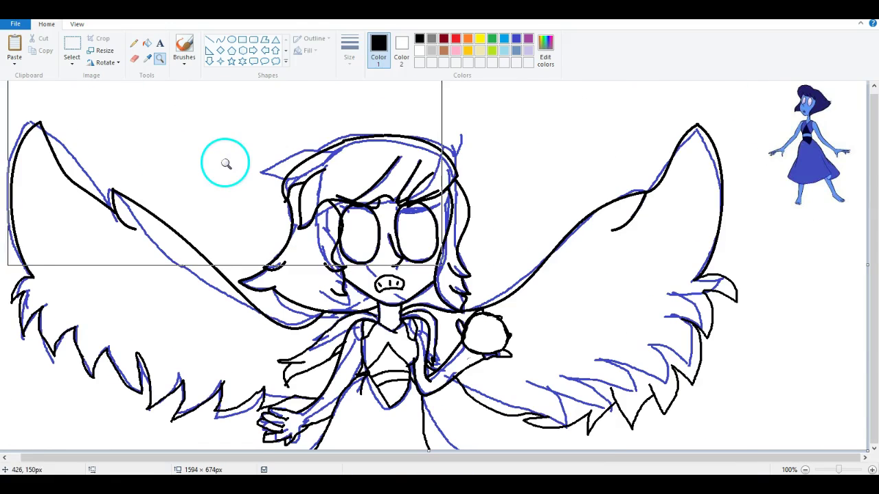
{"action": "left_click", "coordinate": [231, 142]}
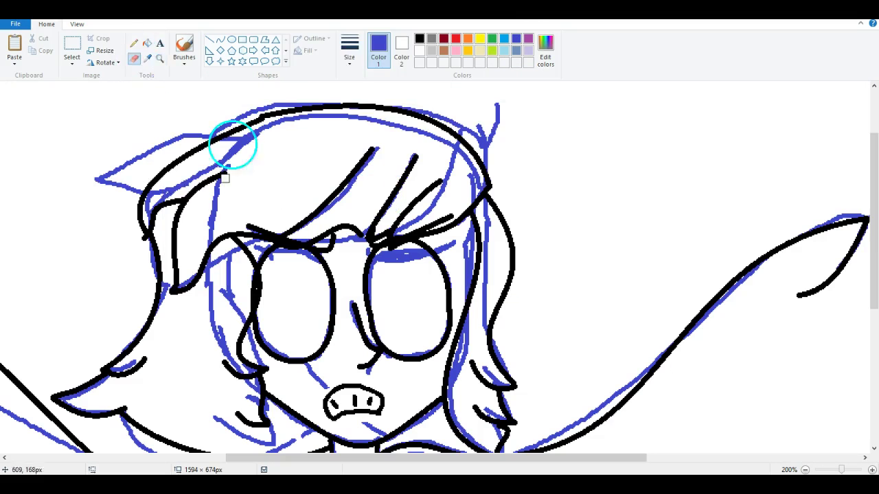
{"action": "left_click", "coordinate": [364, 169]}
{"action": "left_click", "coordinate": [423, 253]}
{"action": "left_click", "coordinate": [389, 353]}
{"action": "left_click", "coordinate": [484, 343]}
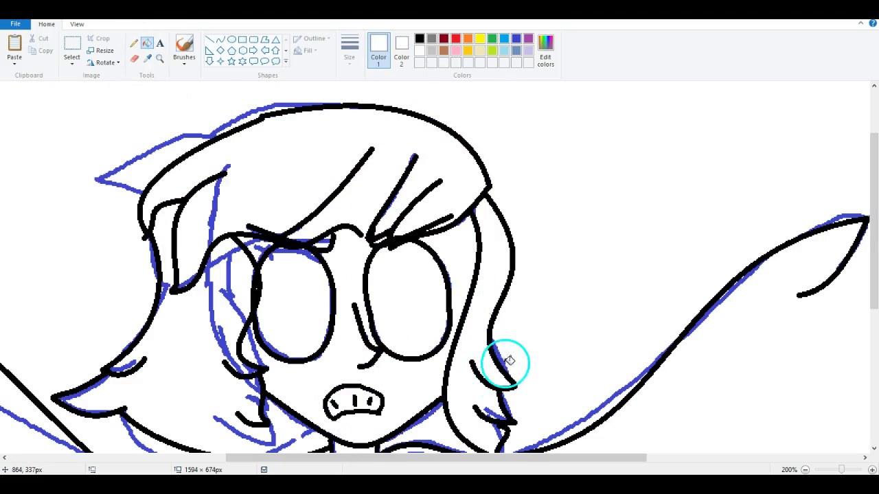
- Fill the blue sketch remnants around the jaw, neck and left-hand hair with white
{"action": "scroll", "coordinate": [506, 361], "scroll_direction": "down", "scroll_amount": 3}
{"action": "left_click", "coordinate": [545, 252]}
{"action": "left_click", "coordinate": [277, 252]}
{"action": "left_click", "coordinate": [404, 302]}
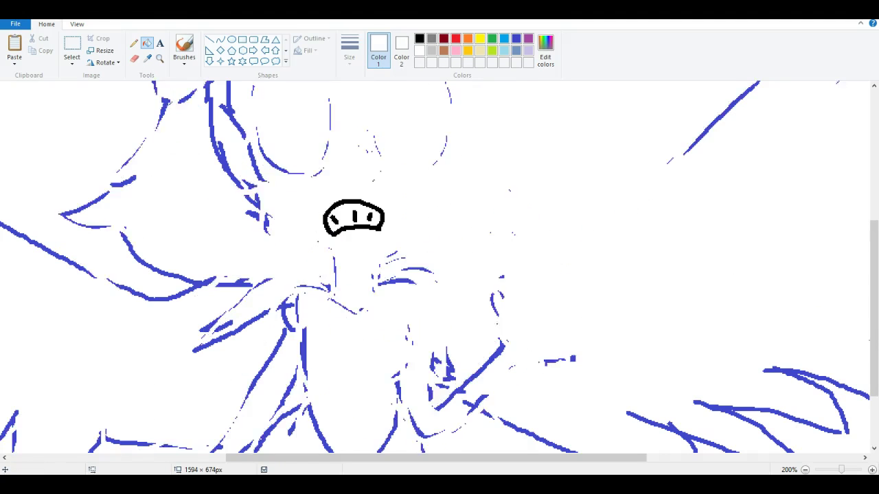
{"action": "scroll", "coordinate": [266, 281], "scroll_direction": "up", "scroll_amount": 3}
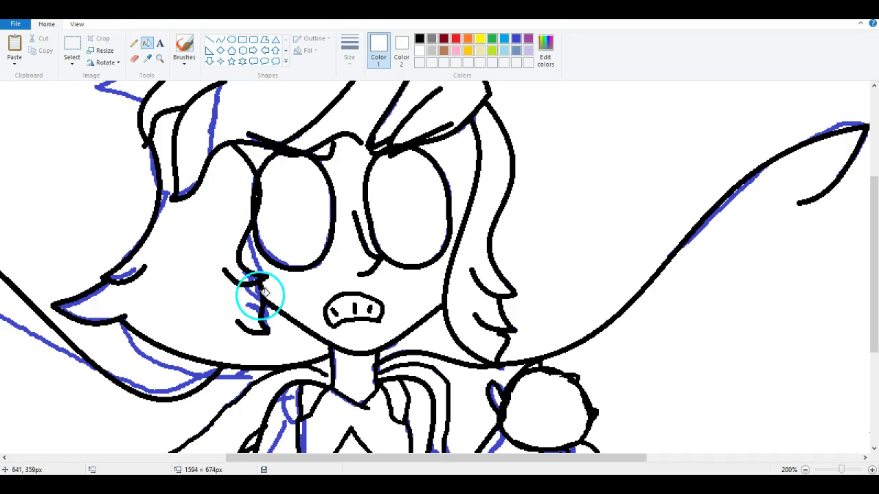
{"action": "left_click", "coordinate": [94, 317]}
{"action": "scroll", "coordinate": [177, 281], "scroll_direction": "up", "scroll_amount": 2}
- Fill the blue sketch remnants around both arms, the hands, the ribbons and the torso with white
{"action": "scroll", "coordinate": [257, 231], "scroll_direction": "down", "scroll_amount": 5}
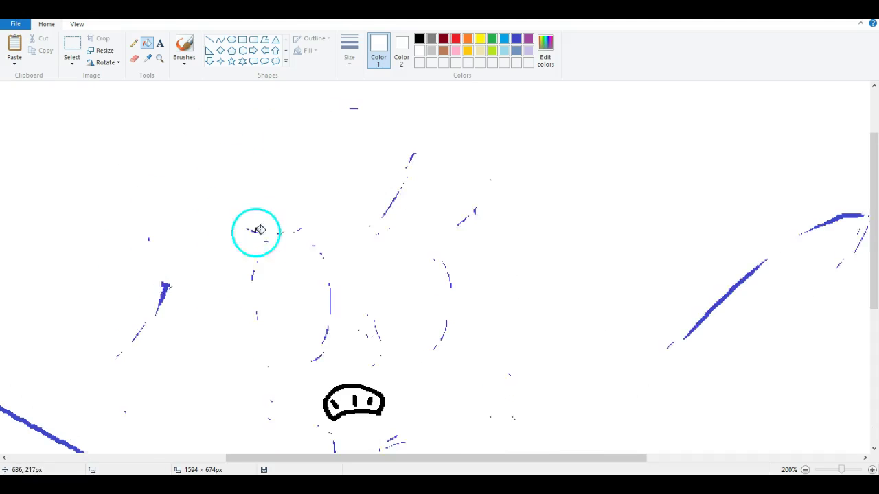
{"action": "left_click", "coordinate": [474, 307]}
{"action": "left_click", "coordinate": [447, 390]}
{"action": "left_click", "coordinate": [435, 294]}
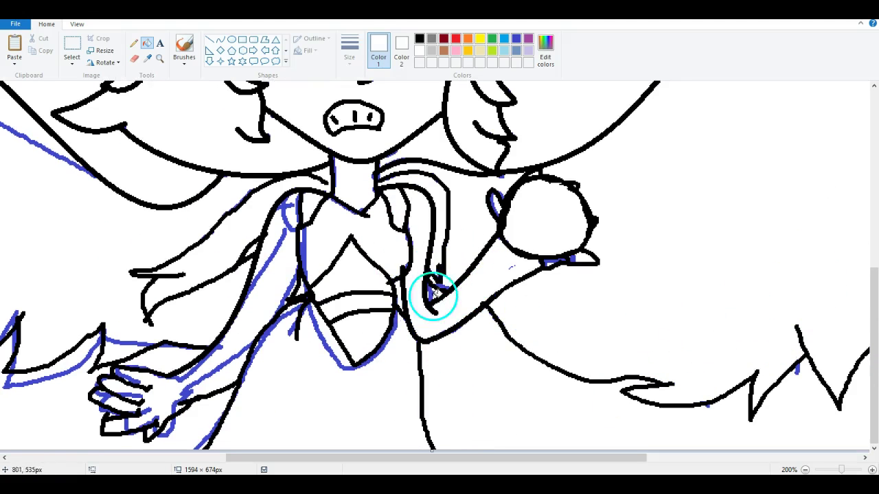
{"action": "left_click", "coordinate": [264, 275]}
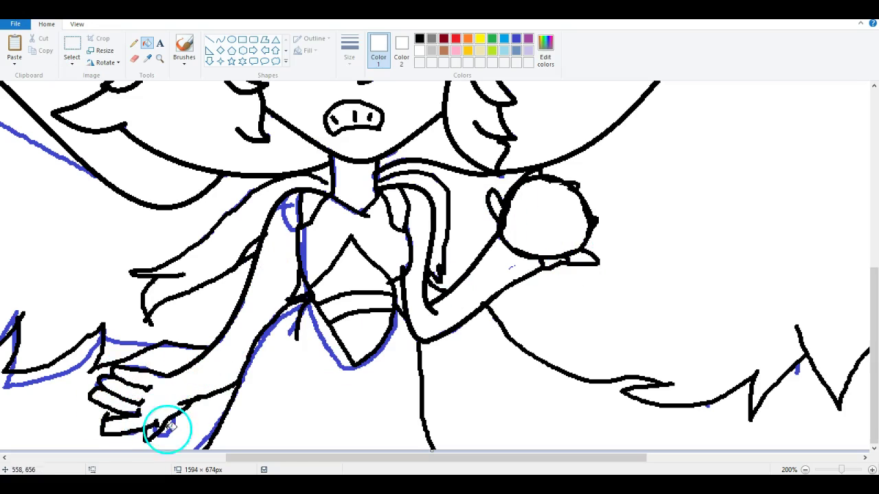
{"action": "left_click", "coordinate": [290, 337]}
{"action": "left_click", "coordinate": [291, 210]}
- Fill the blue sketch lines along the left wing's feathers and upper edge with white
{"action": "left_click_drag", "start_coordinate": [290, 457], "coordinate": [186, 456]}
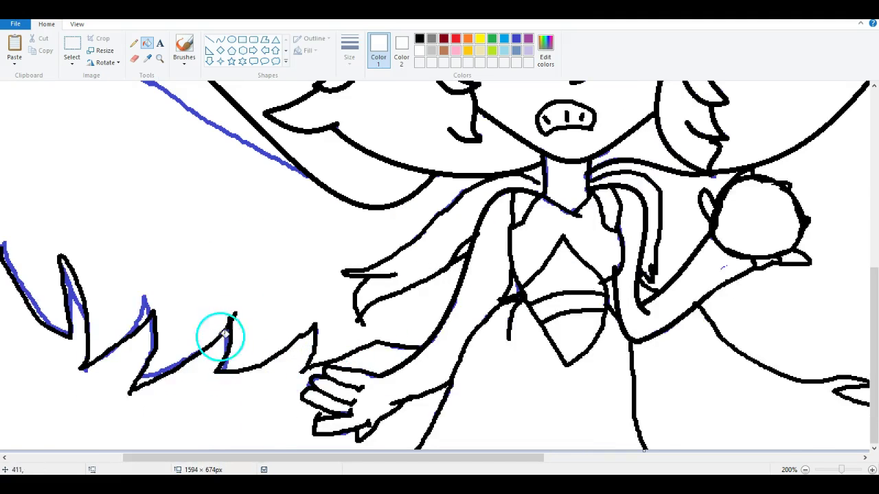
{"action": "left_click_drag", "start_coordinate": [296, 458], "coordinate": [206, 457]}
{"action": "scroll", "coordinate": [169, 334], "scroll_direction": "up", "scroll_amount": 2}
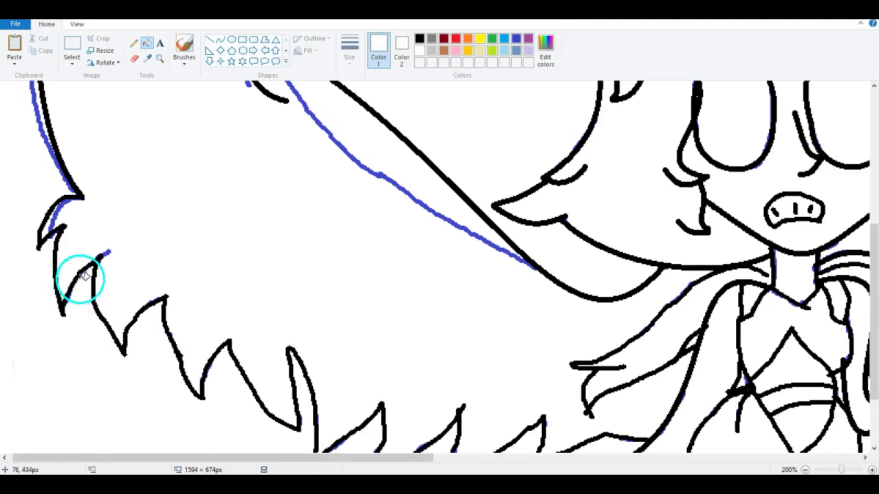
{"action": "scroll", "coordinate": [81, 280], "scroll_direction": "up", "scroll_amount": 4}
{"action": "left_click", "coordinate": [255, 258]}
- Fill the blue sketch lines along the right wing's upper edge, tip and feathers with white
{"action": "scroll", "coordinate": [520, 295], "scroll_direction": "down", "scroll_amount": 4}
{"action": "left_click_drag", "start_coordinate": [359, 458], "coordinate": [701, 458]}
{"action": "scroll", "coordinate": [495, 371], "scroll_direction": "up", "scroll_amount": 7}
{"action": "left_click", "coordinate": [496, 371]}
{"action": "scroll", "coordinate": [755, 304], "scroll_direction": "down", "scroll_amount": 3}
{"action": "left_click", "coordinate": [756, 304]}
{"action": "scroll", "coordinate": [716, 249], "scroll_direction": "down", "scroll_amount": 3}
{"action": "left_click", "coordinate": [716, 249]}
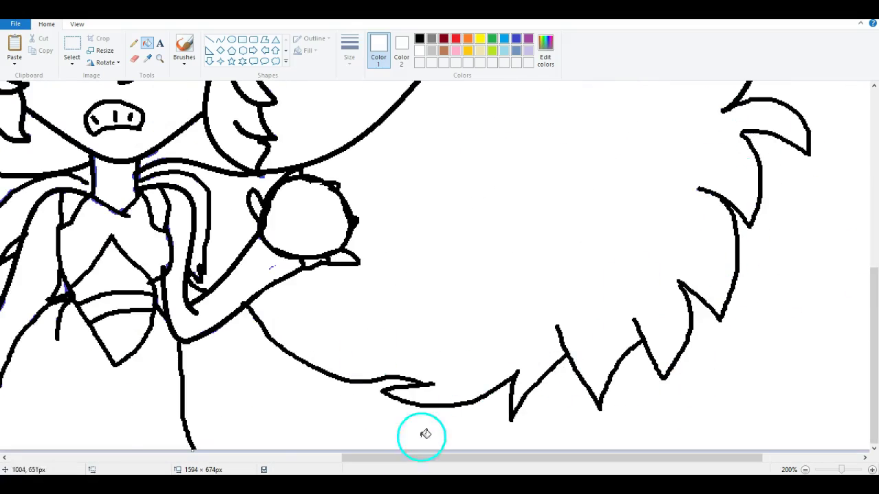
- Remove the leftover blue sketch traces around the hair, ribbons and left wing's tip and feathers
{"action": "scroll", "coordinate": [428, 334], "scroll_direction": "up", "scroll_amount": 3}
{"action": "scroll", "coordinate": [427, 334], "scroll_direction": "down", "scroll_amount": 2}
{"action": "left_click", "coordinate": [516, 39]}
{"action": "left_click", "coordinate": [134, 58]}
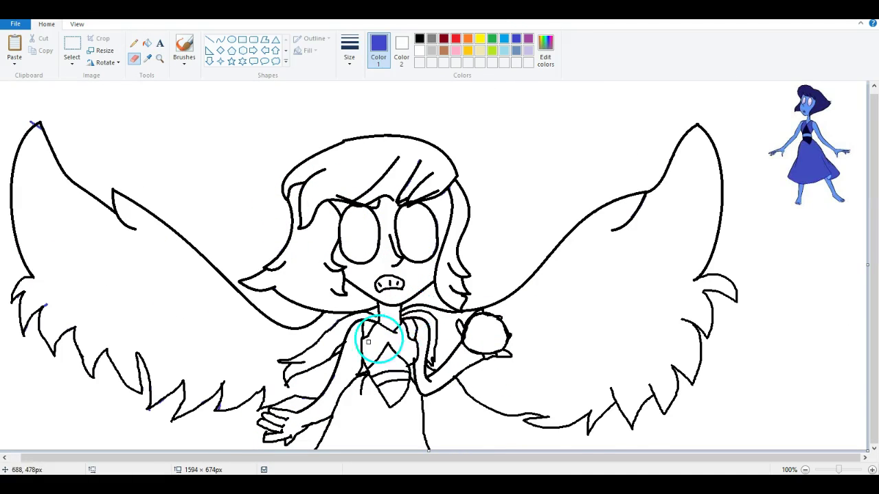
{"action": "scroll", "coordinate": [401, 348], "scroll_direction": "up", "scroll_amount": 1}
{"action": "scroll", "coordinate": [447, 353], "scroll_direction": "down", "scroll_amount": 2}
{"action": "left_click_drag", "start_coordinate": [429, 248], "coordinate": [418, 196]}
{"action": "scroll", "coordinate": [92, 321], "scroll_direction": "down", "scroll_amount": 1}
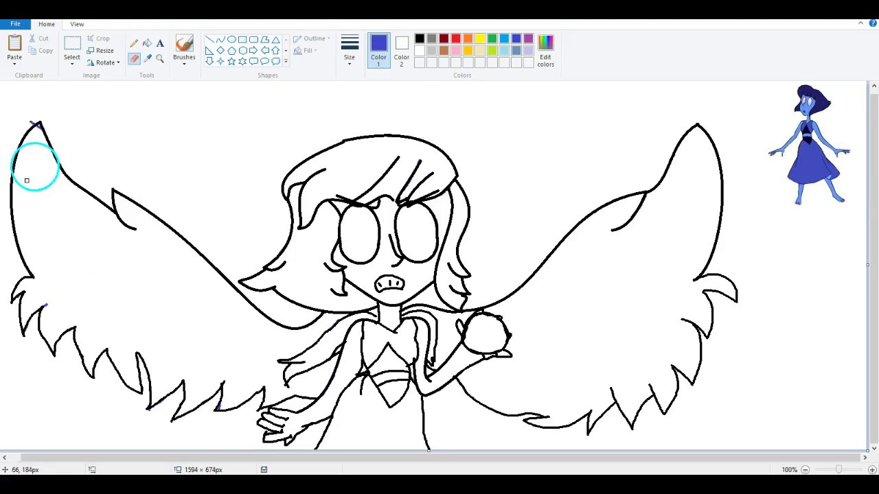
{"action": "left_click", "coordinate": [147, 43]}
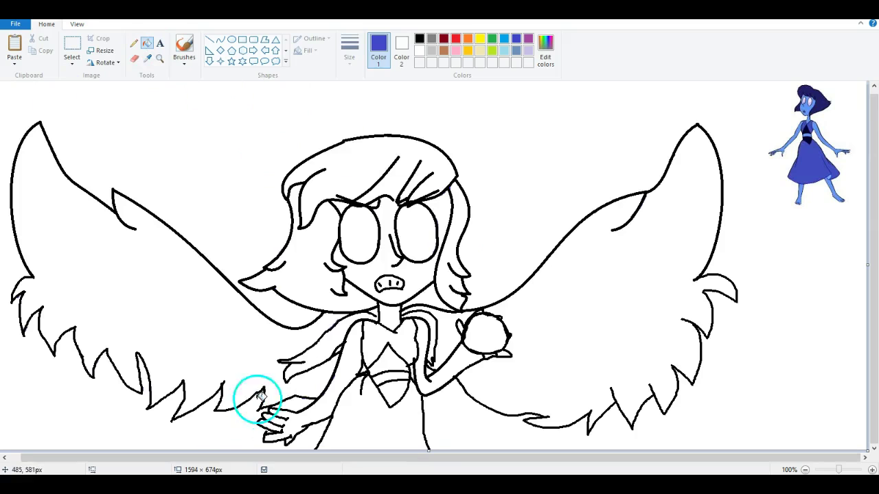
{"action": "left_click", "coordinate": [432, 190]}
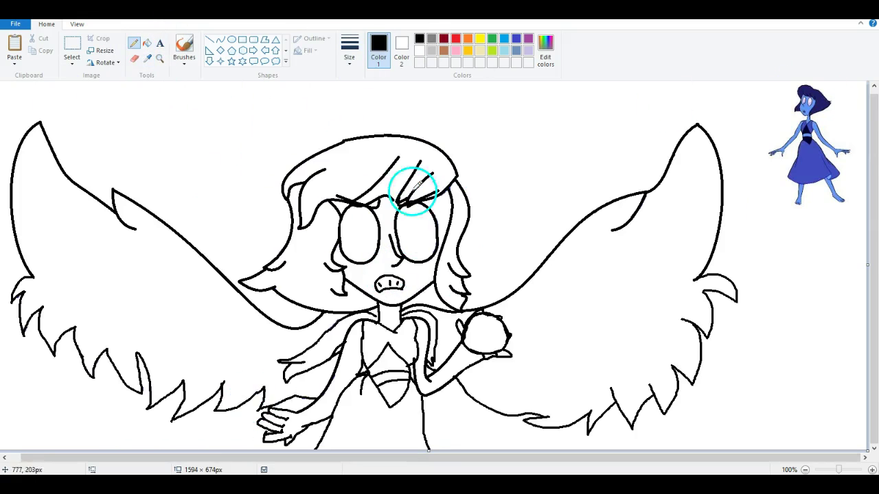
- Fill the character's hair sections with the dark navy sampled from the reference picture's hair
{"action": "left_click", "coordinate": [147, 57]}
{"action": "left_click", "coordinate": [809, 100]}
{"action": "left_click", "coordinate": [371, 172]}
{"action": "left_click", "coordinate": [316, 247]}
{"action": "left_click", "coordinate": [454, 268]}
{"action": "left_click", "coordinate": [134, 43]}
{"action": "key", "text": "ctrl+Page_Up"}
{"action": "key", "text": "ctrl+Page_Up"}
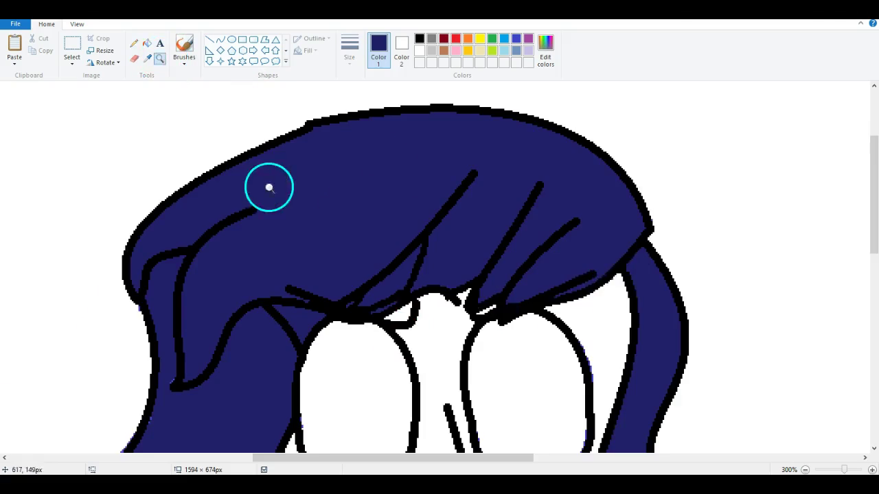
- Fill the face and neck with the light blue skin colour sampled from the reference picture
{"action": "left_click", "coordinate": [160, 58]}
{"action": "left_click", "coordinate": [147, 57]}
{"action": "left_click", "coordinate": [809, 109]}
{"action": "left_click", "coordinate": [397, 211]}
{"action": "left_click", "coordinate": [438, 223]}
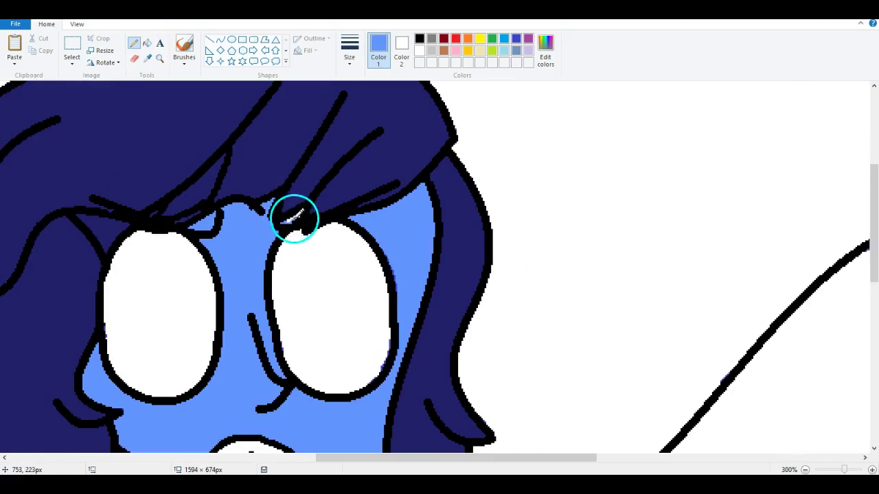
- Draw an oval iris in each eye and fill both with the dark navy of the hair
{"action": "scroll", "coordinate": [290, 216], "scroll_direction": "down", "scroll_amount": 5}
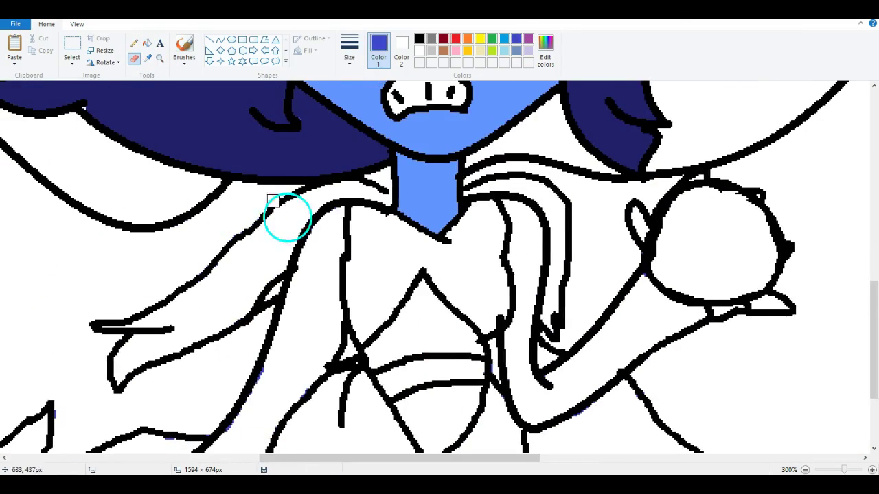
{"action": "scroll", "coordinate": [238, 180], "scroll_direction": "down", "scroll_amount": 2}
{"action": "scroll", "coordinate": [334, 216], "scroll_direction": "up", "scroll_amount": 5}
{"action": "left_click", "coordinate": [134, 42]}
{"action": "scroll", "coordinate": [219, 321], "scroll_direction": "up", "scroll_amount": 2}
{"action": "scroll", "coordinate": [220, 321], "scroll_direction": "down", "scroll_amount": 2}
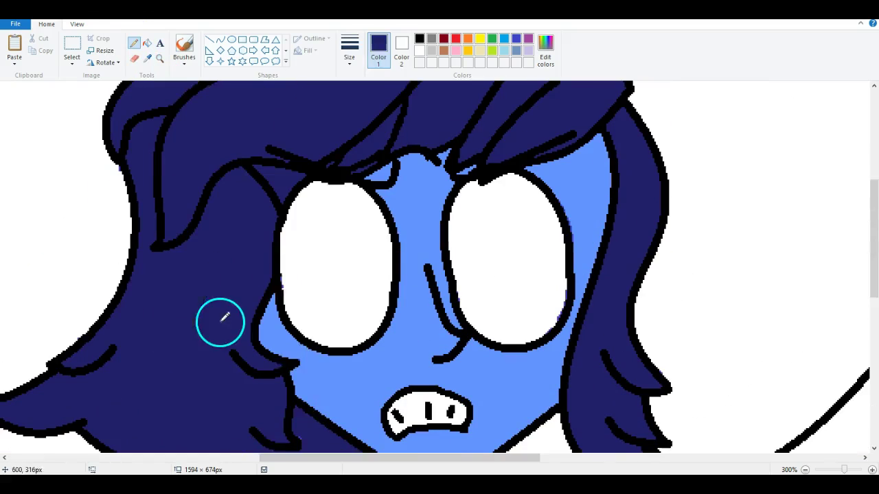
{"action": "left_click_drag", "start_coordinate": [340, 232], "coordinate": [332, 262]}
{"action": "left_click_drag", "start_coordinate": [491, 227], "coordinate": [491, 229]}
{"action": "left_click", "coordinate": [147, 58]}
{"action": "left_click", "coordinate": [167, 112]}
{"action": "left_click", "coordinate": [147, 42]}
{"action": "left_click", "coordinate": [354, 270]}
{"action": "left_click", "coordinate": [491, 264]}
- Add black pupils with white highlights and a dark upper half to both irises
{"action": "left_click", "coordinate": [420, 39]}
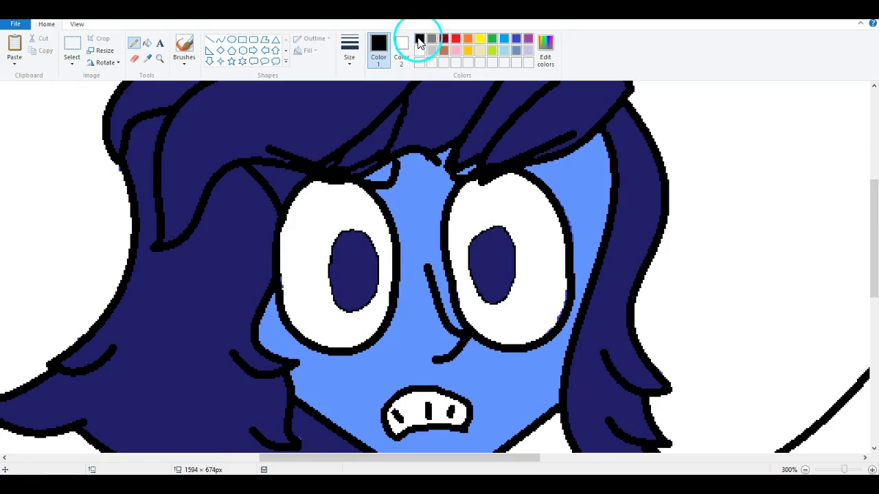
{"action": "right_click", "coordinate": [341, 253]}
{"action": "right_click", "coordinate": [481, 251]}
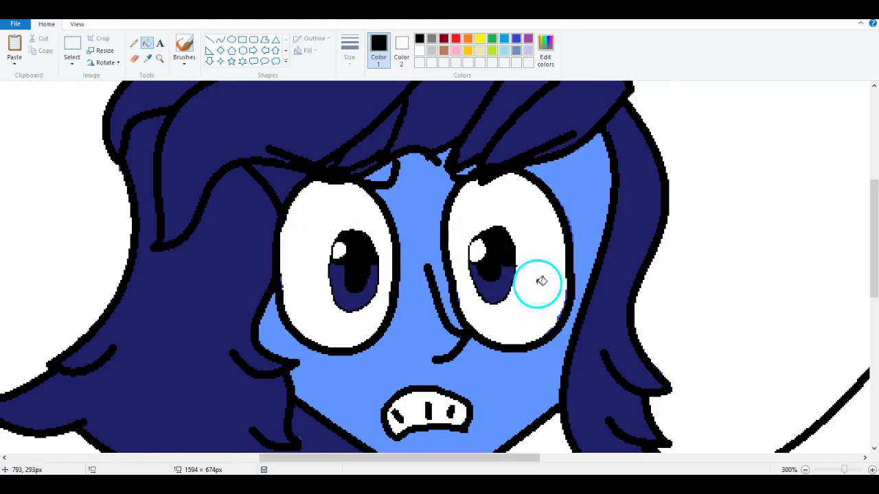
- Fill both arms, the hands and the fingers around the orb with the light blue sampled from the neck
{"action": "scroll", "coordinate": [536, 284], "scroll_direction": "down", "scroll_amount": 4}
{"action": "left_click", "coordinate": [147, 43]}
{"action": "left_click", "coordinate": [147, 58]}
{"action": "left_click", "coordinate": [422, 206]}
{"action": "scroll", "coordinate": [618, 275], "scroll_direction": "down", "scroll_amount": 2}
{"action": "left_click", "coordinate": [738, 258]}
{"action": "left_click", "coordinate": [699, 128]}
{"action": "key", "text": "ctrl+z"}
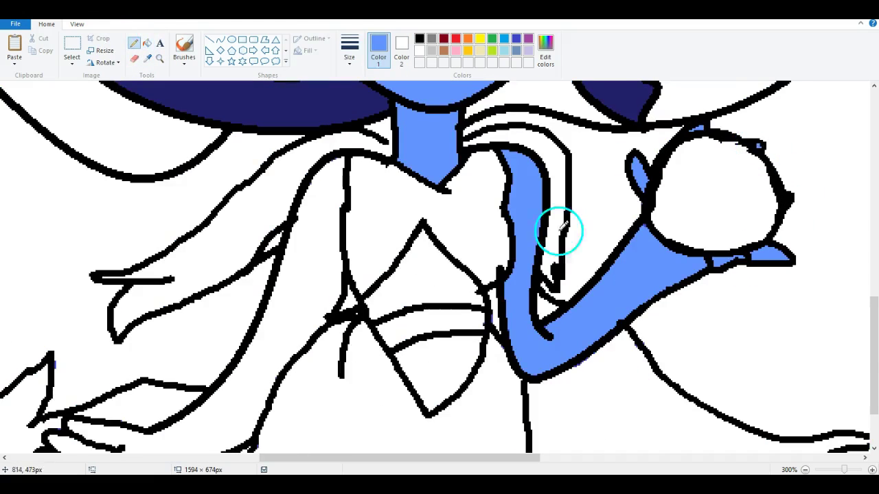
{"action": "scroll", "coordinate": [181, 426], "scroll_direction": "down", "scroll_amount": 3}
{"action": "left_click", "coordinate": [181, 426]}
- Fill the dress's bodice, skirt and waist diamond with the reference dress's indigo blue
{"action": "scroll", "coordinate": [283, 431], "scroll_direction": "up", "scroll_amount": 5}
{"action": "scroll", "coordinate": [284, 431], "scroll_direction": "left", "scroll_amount": 2}
{"action": "left_click", "coordinate": [134, 43]}
{"action": "left_click", "coordinate": [420, 39]}
{"action": "scroll", "coordinate": [141, 285], "scroll_direction": "down", "scroll_amount": 3}
{"action": "scroll", "coordinate": [141, 284], "scroll_direction": "up", "scroll_amount": 10}
{"action": "scroll", "coordinate": [581, 287], "scroll_direction": "right", "scroll_amount": 15}
{"action": "left_click", "coordinate": [773, 293]}
{"action": "left_click", "coordinate": [147, 42]}
{"action": "scroll", "coordinate": [363, 353], "scroll_direction": "left", "scroll_amount": 10}
{"action": "scroll", "coordinate": [868, 404], "scroll_direction": "down", "scroll_amount": 10}
{"action": "scroll", "coordinate": [405, 359], "scroll_direction": "up", "scroll_amount": 3}
{"action": "scroll", "coordinate": [797, 343], "scroll_direction": "up", "scroll_amount": 3}
{"action": "scroll", "coordinate": [797, 343], "scroll_direction": "down", "scroll_amount": 3}
{"action": "scroll", "coordinate": [797, 342], "scroll_direction": "left", "scroll_amount": 10}
{"action": "left_click", "coordinate": [286, 386]}
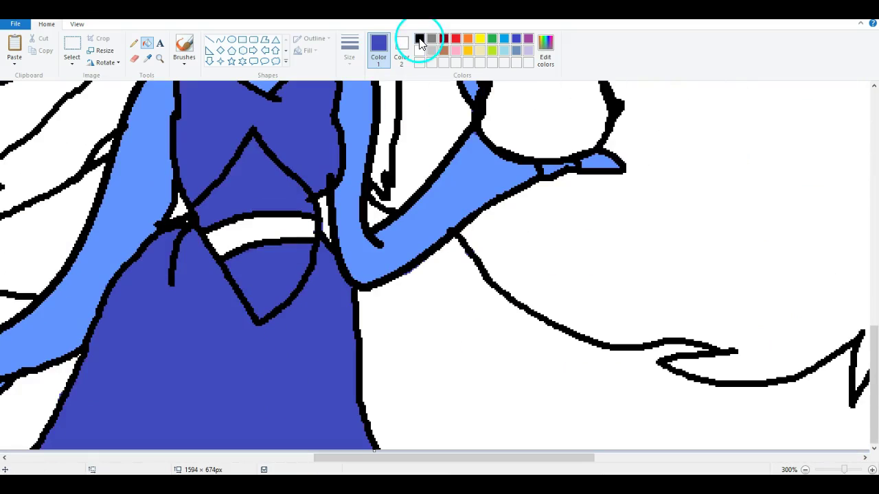
- Fill the waist diamond's upper and lower parts with black and the band between them with light blue skin colour
{"action": "left_click", "coordinate": [261, 179]}
{"action": "scroll", "coordinate": [336, 216], "scroll_direction": "up", "scroll_amount": 3}
{"action": "scroll", "coordinate": [275, 255], "scroll_direction": "down", "scroll_amount": 1}
{"action": "left_click", "coordinate": [274, 274]}
{"action": "left_click", "coordinate": [302, 226]}
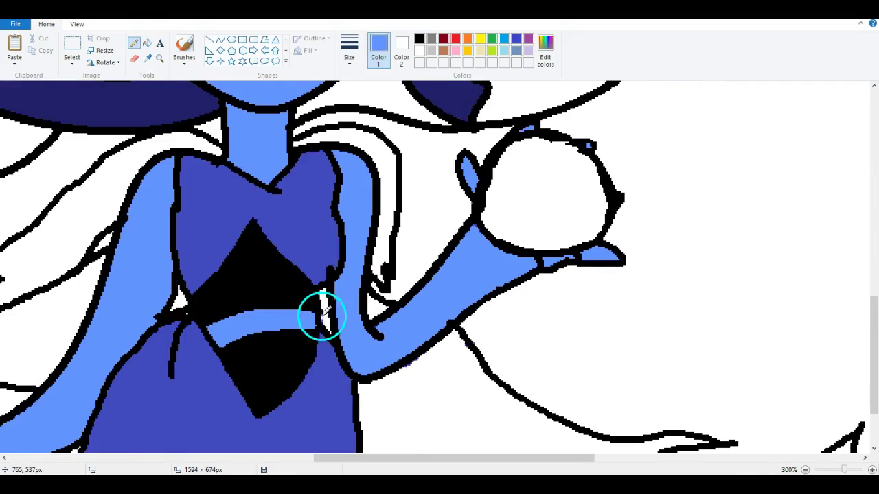
- Fill the ribbons trailing behind both shoulders with black
{"action": "left_click", "coordinate": [134, 42]}
{"action": "scroll", "coordinate": [209, 431], "scroll_direction": "down", "scroll_amount": 2}
{"action": "scroll", "coordinate": [209, 430], "scroll_direction": "left", "scroll_amount": 10}
{"action": "scroll", "coordinate": [799, 371], "scroll_direction": "right", "scroll_amount": 10}
{"action": "scroll", "coordinate": [798, 371], "scroll_direction": "left", "scroll_amount": 5}
{"action": "left_click", "coordinate": [419, 38]}
{"action": "left_click", "coordinate": [103, 206]}
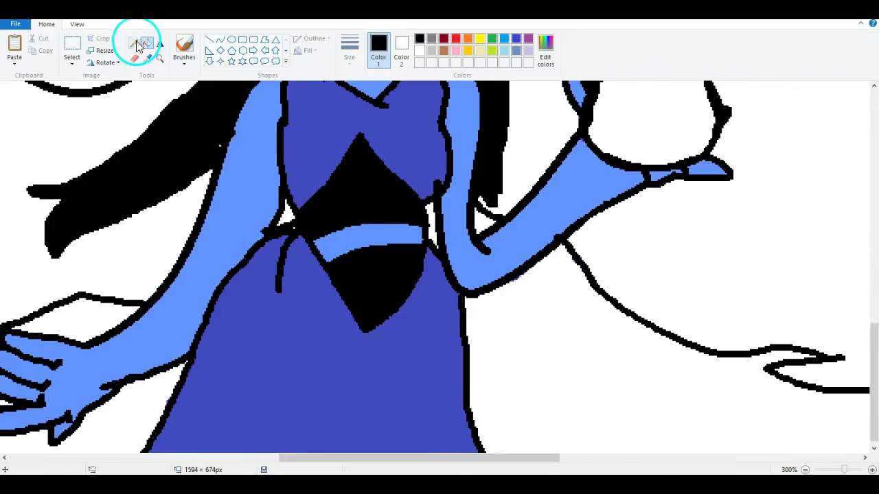
- Fill both wings with a light turquoise custom colour
{"action": "scroll", "coordinate": [412, 275], "scroll_direction": "up", "scroll_amount": 2}
{"action": "left_click", "coordinate": [504, 50]}
{"action": "left_click", "coordinate": [147, 43]}
{"action": "scroll", "coordinate": [463, 333], "scroll_direction": "down", "scroll_amount": 2, "text": "ctrl"}
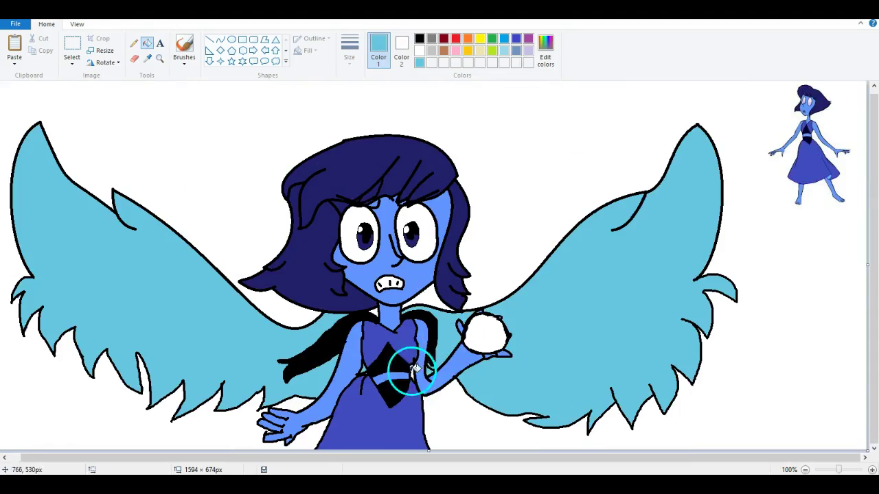
- Redraw the left wing's lower edge in black up to the arm and paint over the old edge line in white
{"action": "left_click", "coordinate": [147, 57]}
{"action": "key", "text": "ctrl+Page_Up"}
{"action": "left_click", "coordinate": [303, 347]}
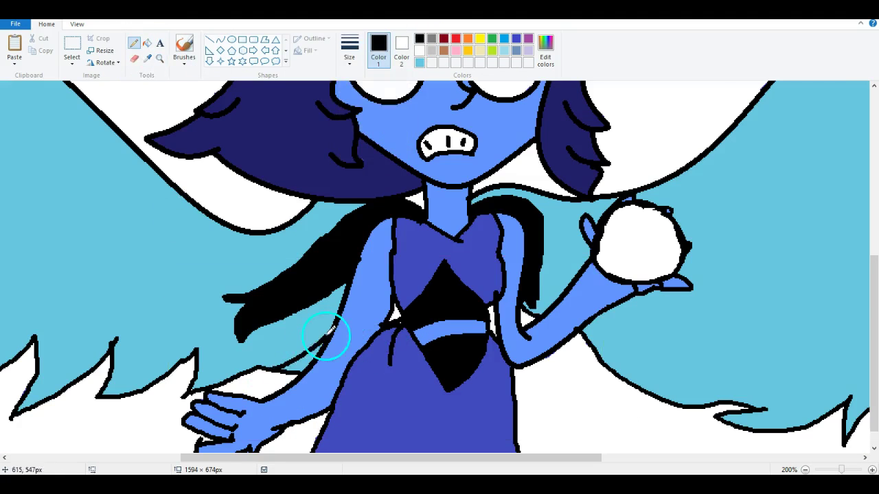
{"action": "left_click", "coordinate": [147, 57]}
{"action": "key", "text": "ctrl+Page_Up"}
{"action": "key", "text": "ctrl+Page_Up"}
{"action": "left_click", "coordinate": [215, 247]}
{"action": "mouse_move", "coordinate": [215, 242]}
{"action": "left_mouse_down"}
{"action": "mouse_move", "coordinate": [275, 236]}
{"action": "mouse_move", "coordinate": [314, 190]}
{"action": "left_mouse_up"}
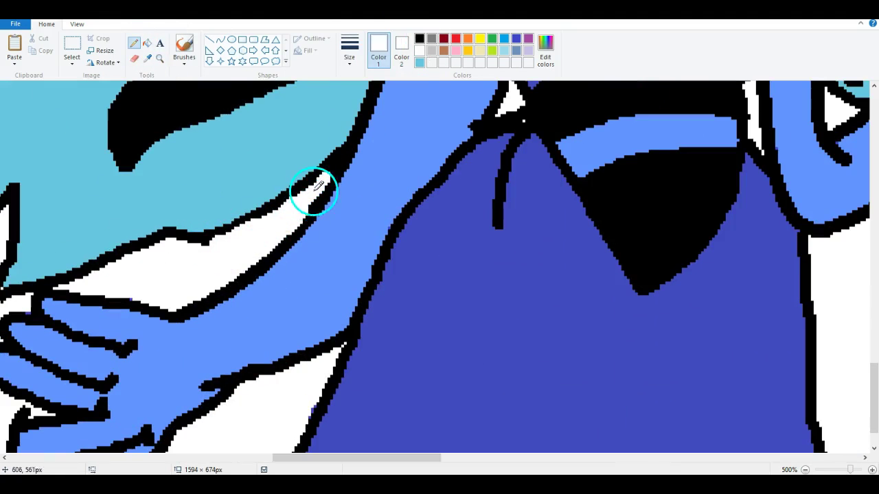
- Draw and fill pale turquoise wavy stripes across both wings, and colour the orb with matching turquoise stripes
{"action": "key", "text": "ctrl+Page_Down"}
{"action": "key", "text": "ctrl+Page_Down"}
{"action": "key", "text": "ctrl+Page_Down"}
{"action": "key", "text": "ctrl+Page_Down"}
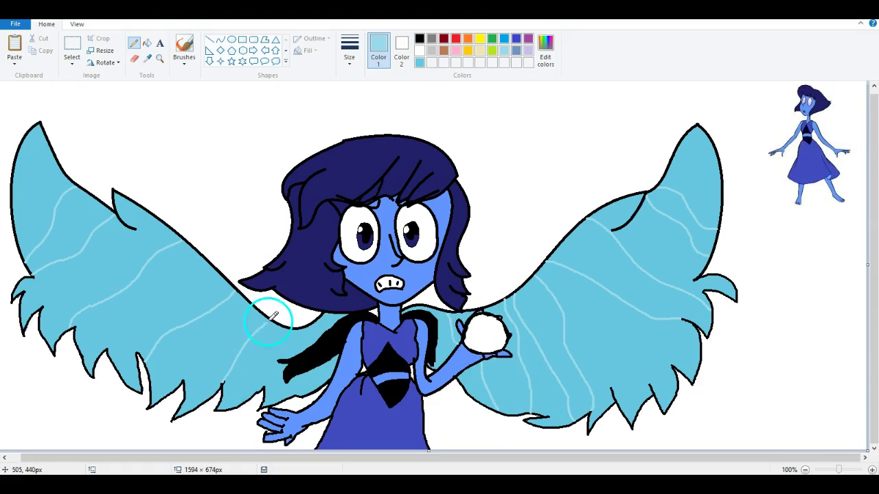
{"action": "left_click", "coordinate": [92, 170]}
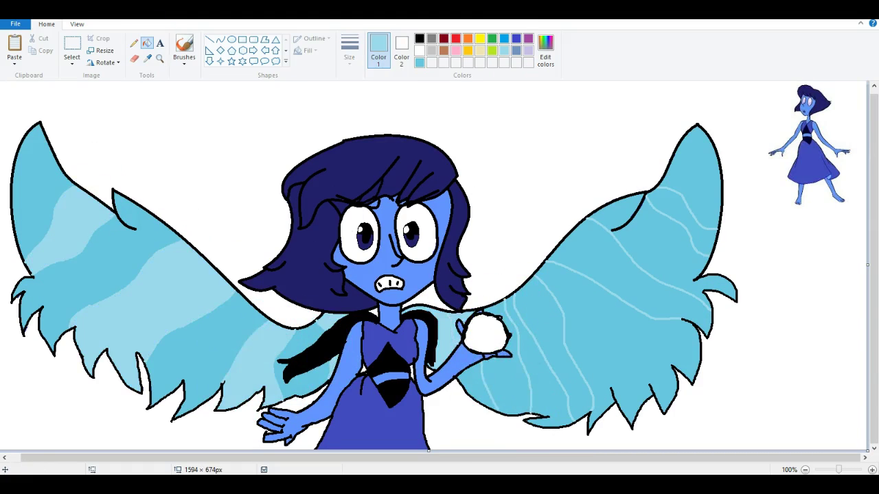
{"action": "left_click", "coordinate": [472, 383]}
{"action": "left_click", "coordinate": [494, 385]}
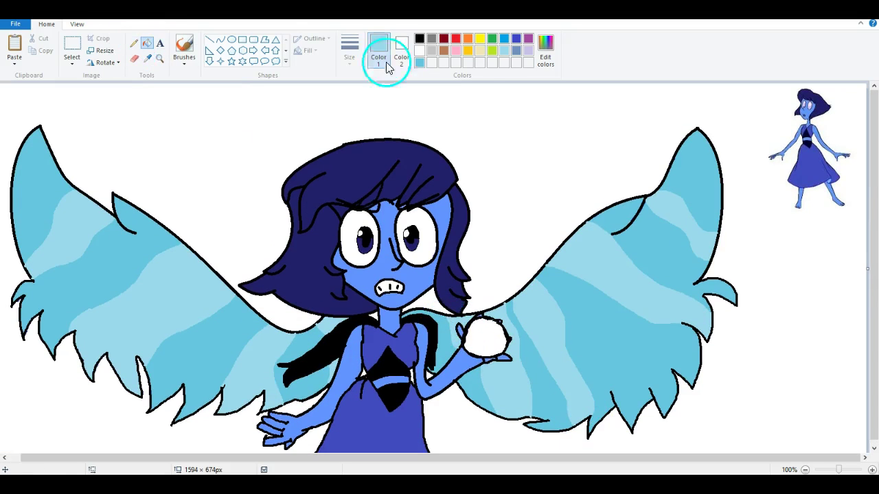
{"action": "left_click", "coordinate": [484, 336]}
{"action": "left_click", "coordinate": [133, 42]}
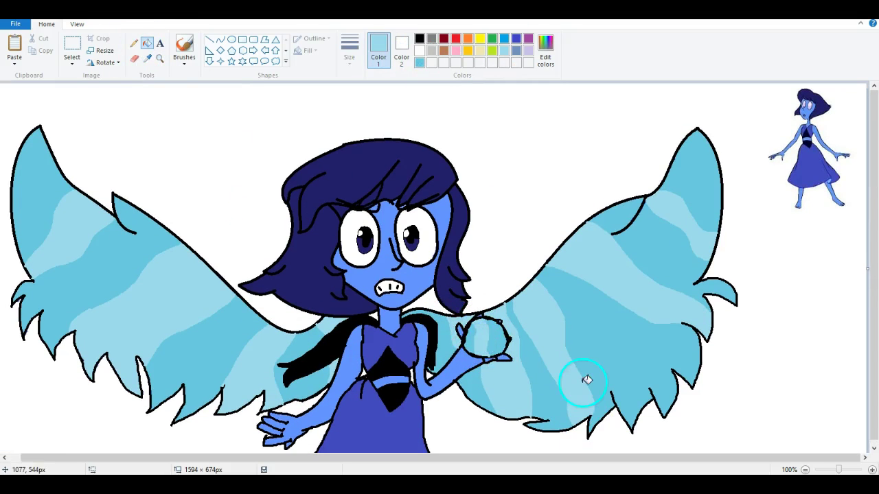
- Delete the reference picture from the canvas
{"action": "left_click", "coordinate": [71, 47]}
{"action": "left_click_drag", "start_coordinate": [756, 218], "coordinate": [855, 84]}
{"action": "key", "text": "Delete"}
- Save the drawing as Lapis Lazuli and fill the white background with dark blue
{"action": "left_click", "coordinate": [15, 23]}
{"action": "left_click", "coordinate": [77, 117]}
{"action": "type", "text": "Lapis Lazuli"}
{"action": "key", "text": "Return"}
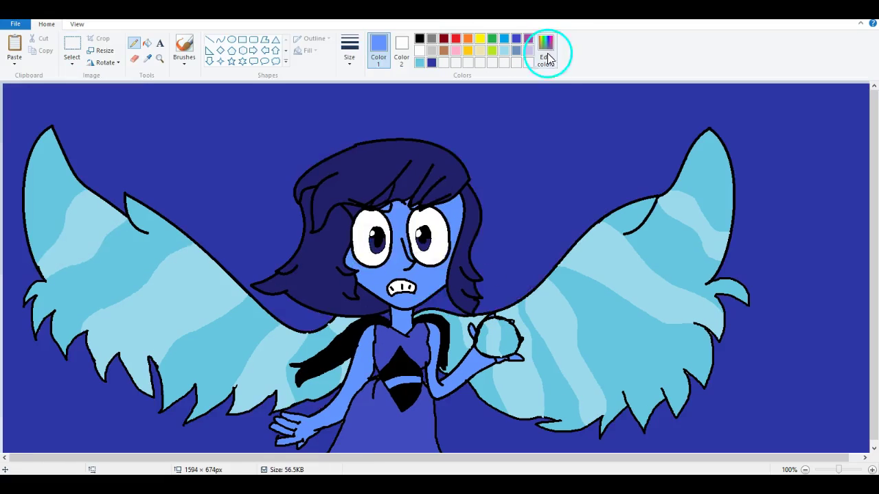
- Define custom darker shades of the skin, dress and hair blues, and outline shadow areas on the face
{"action": "left_click", "coordinate": [545, 51]}
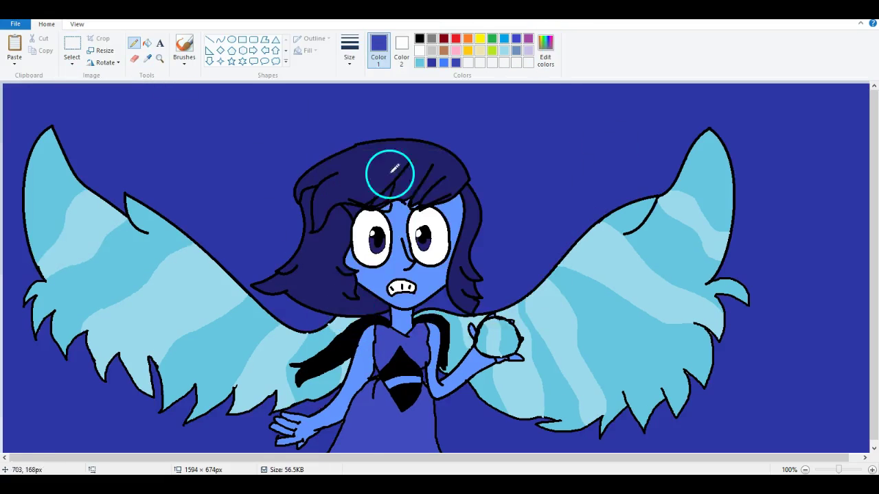
{"action": "left_click", "coordinate": [545, 52]}
{"action": "left_click", "coordinate": [337, 317]}
{"action": "left_click_drag", "start_coordinate": [370, 282], "coordinate": [348, 289]}
{"action": "scroll", "coordinate": [364, 237], "scroll_direction": "up", "scroll_amount": 1}
{"action": "mouse_move", "coordinate": [369, 257]}
{"action": "left_mouse_down"}
{"action": "mouse_move", "coordinate": [426, 325]}
{"action": "mouse_move", "coordinate": [446, 336]}
{"action": "mouse_move", "coordinate": [465, 329]}
{"action": "mouse_move", "coordinate": [452, 341]}
{"action": "mouse_move", "coordinate": [555, 278]}
{"action": "left_mouse_up"}
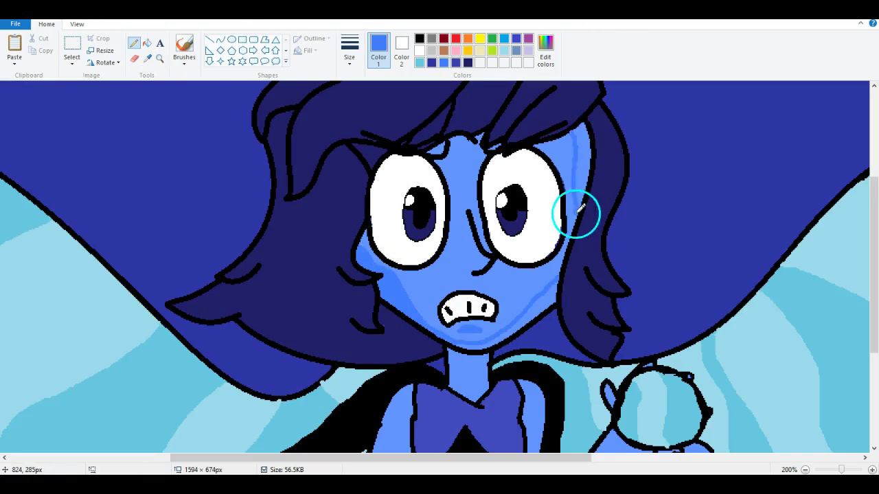
- Outline shadow areas on the neck, arms, bodice and skirt using the darker skin and dress blues
{"action": "scroll", "coordinate": [474, 247], "scroll_direction": "down", "scroll_amount": 3}
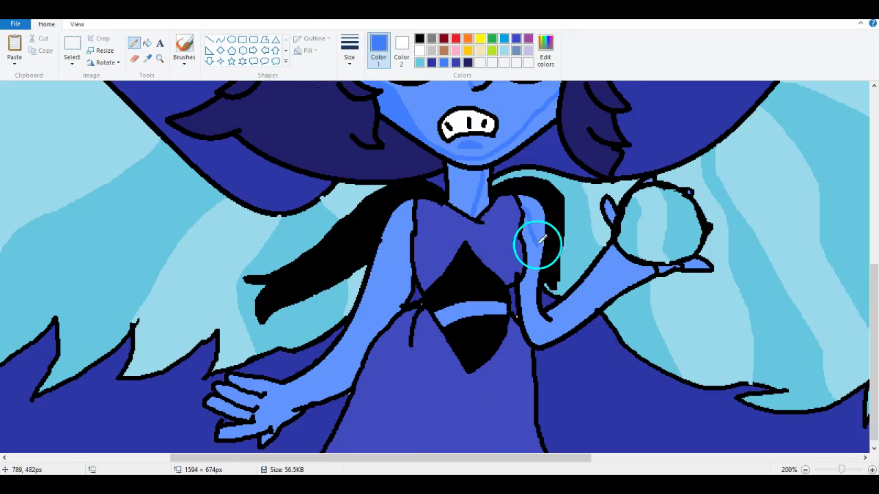
{"action": "left_click_drag", "start_coordinate": [515, 196], "coordinate": [505, 237]}
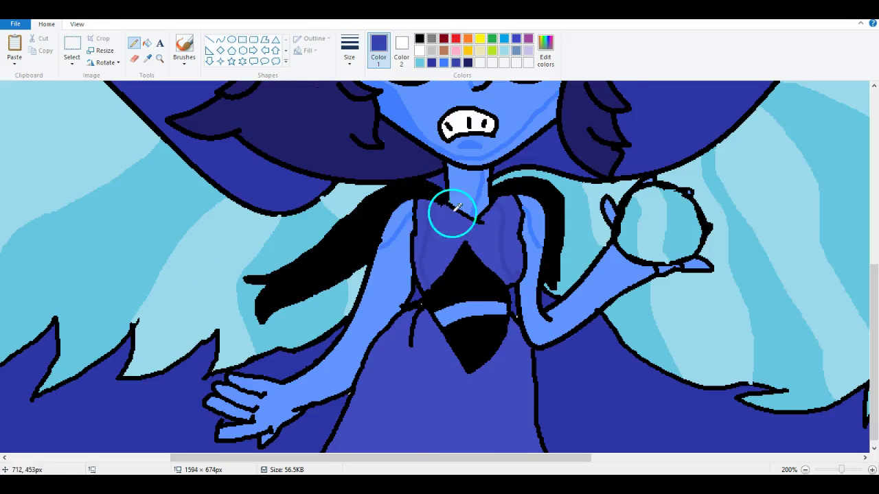
{"action": "scroll", "coordinate": [450, 264], "scroll_direction": "down", "scroll_amount": 1}
{"action": "left_click_drag", "start_coordinate": [505, 333], "coordinate": [535, 297]}
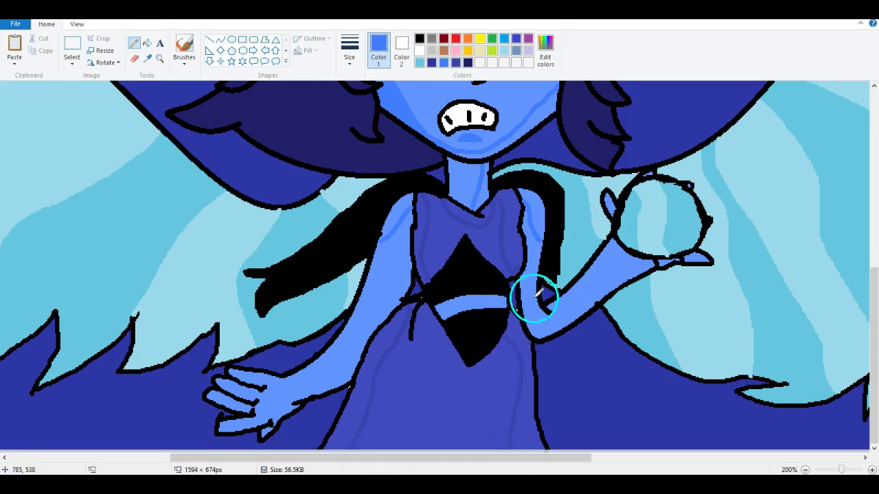
- Outline the hair's shadow in darker navy, and fill the shadow areas of the hair, face and neck
{"action": "scroll", "coordinate": [346, 385], "scroll_direction": "up", "scroll_amount": 5}
{"action": "left_click", "coordinate": [468, 61]}
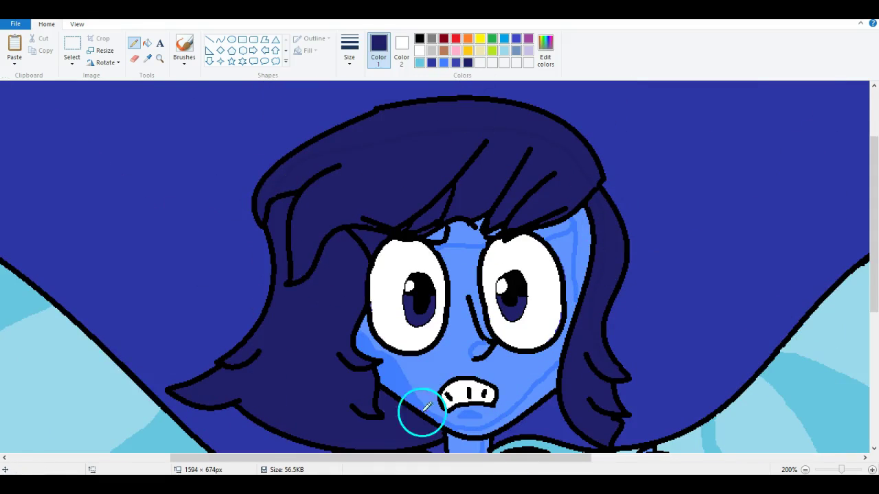
{"action": "key", "text": "alt+h"}
{"action": "key", "text": "f"}
{"action": "left_click", "coordinate": [443, 63]}
{"action": "scroll", "coordinate": [461, 417], "scroll_direction": "down", "scroll_amount": 4}
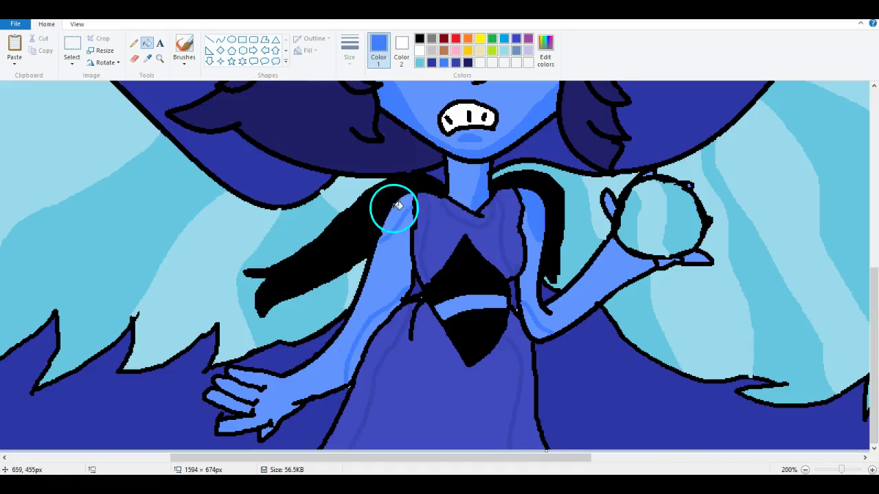
- Fill the shadow areas on the arms and dress, and shade the open hand's palm and fingers in darker skin blue
{"action": "left_click", "coordinate": [134, 43]}
{"action": "left_click", "coordinate": [147, 58]}
{"action": "left_click", "coordinate": [351, 353]}
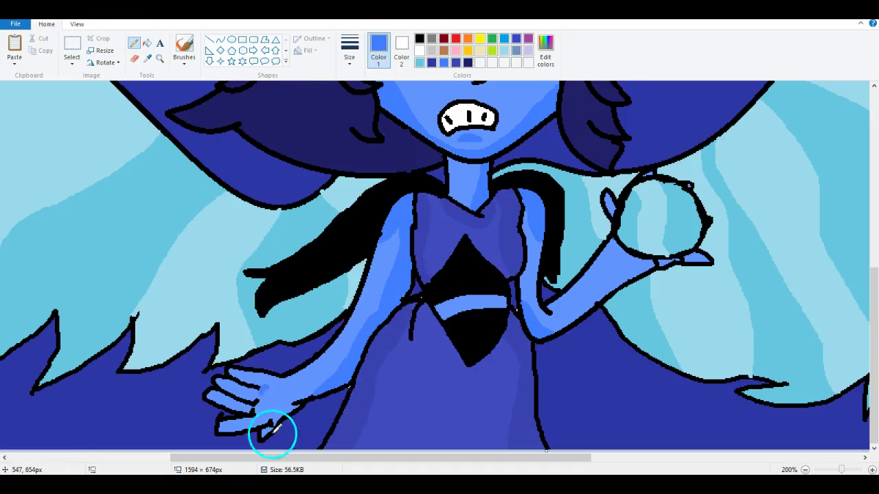
{"action": "left_click", "coordinate": [231, 415]}
{"action": "key", "text": "ctrl+z"}
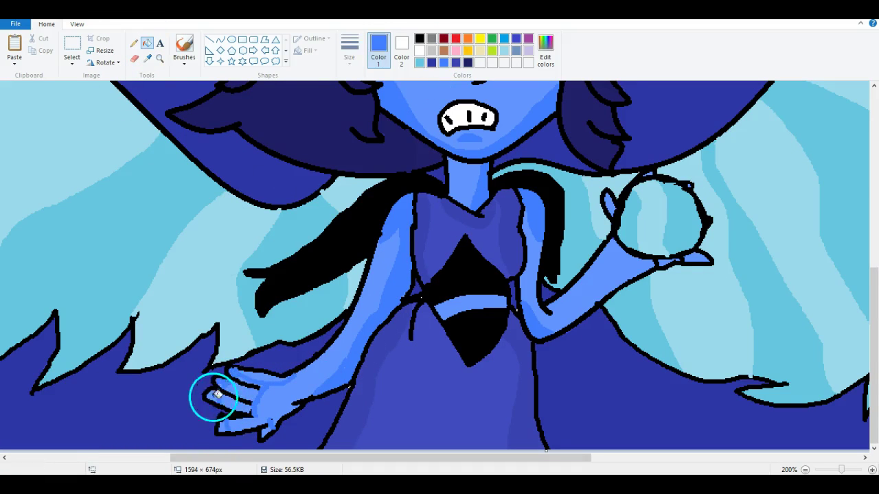
- Shade the skirt beside its crease below the waist with the darker dress blue
{"action": "scroll", "coordinate": [252, 369], "scroll_direction": "right", "scroll_amount": 5}
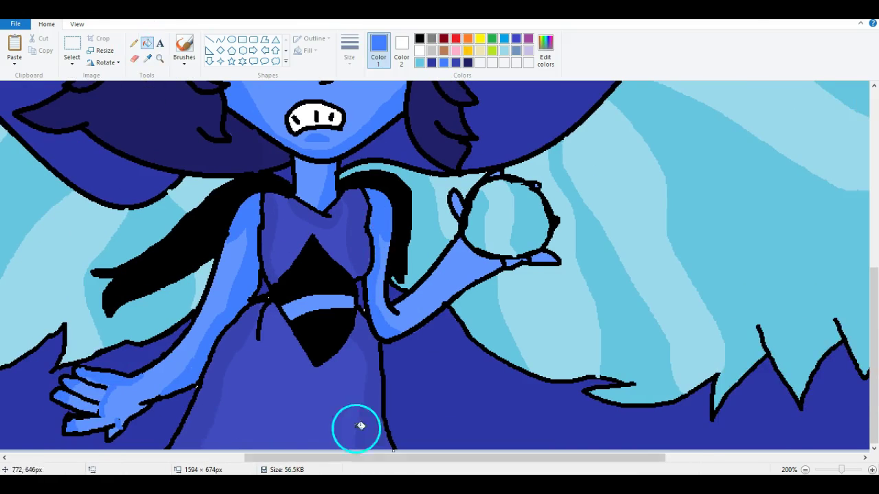
{"action": "scroll", "coordinate": [434, 323], "scroll_direction": "right", "scroll_amount": 3}
{"action": "left_click", "coordinate": [134, 43]}
{"action": "left_click_drag", "start_coordinate": [168, 337], "coordinate": [209, 382]}
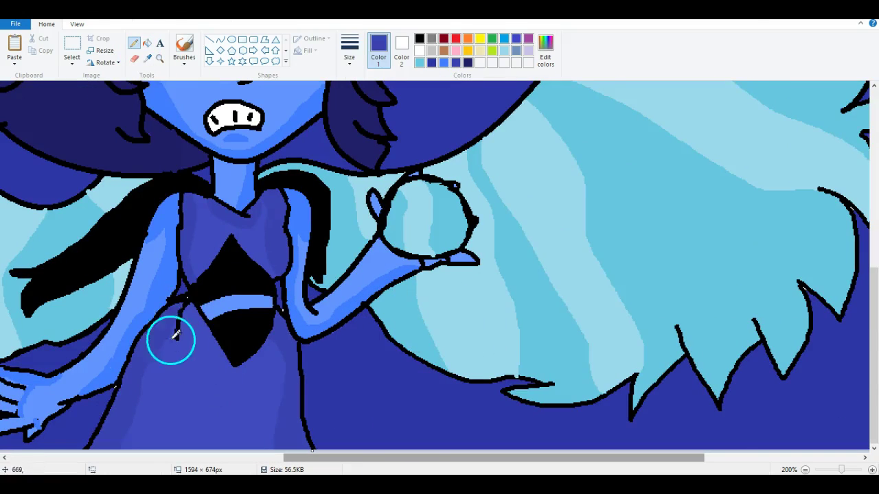
- Paint lighter blue highlights on the crown of the hair and the right side strand
{"action": "scroll", "coordinate": [309, 220], "scroll_direction": "up", "scroll_amount": 8}
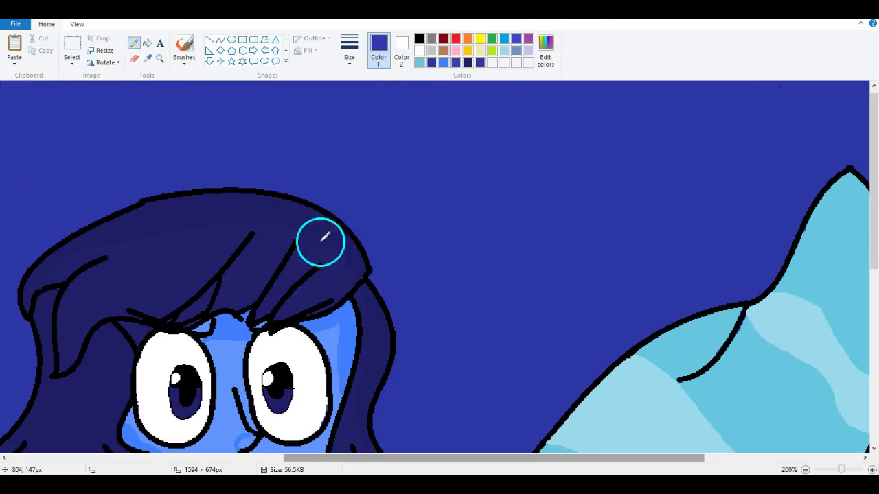
{"action": "left_click_drag", "start_coordinate": [335, 259], "coordinate": [341, 268]}
{"action": "scroll", "coordinate": [330, 240], "scroll_direction": "down", "scroll_amount": 5}
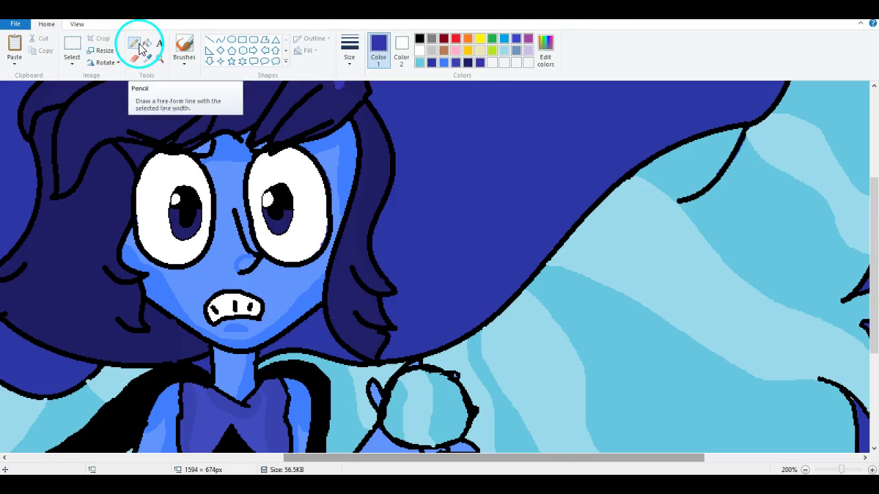
{"action": "scroll", "coordinate": [104, 251], "scroll_direction": "up", "scroll_amount": 5}
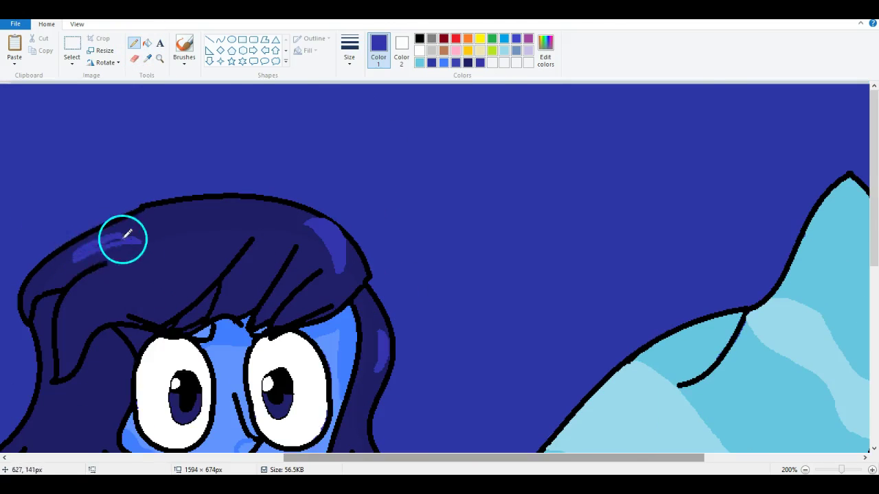
- Define a custom paler turquoise and paint small highlight spots on the orb
{"action": "scroll", "coordinate": [268, 233], "scroll_direction": "down", "scroll_amount": 7}
{"action": "left_click", "coordinate": [546, 52]}
{"action": "left_click", "coordinate": [336, 318]}
{"action": "left_click_drag", "start_coordinate": [447, 294], "coordinate": [453, 299]}
- Define a custom pale periwinkle blue and paint small skin highlights on the arms, neck and nose
{"action": "scroll", "coordinate": [461, 329], "scroll_direction": "down", "scroll_amount": 3}
{"action": "left_click", "coordinate": [546, 51]}
{"action": "left_click", "coordinate": [336, 318]}
{"action": "left_click_drag", "start_coordinate": [378, 248], "coordinate": [375, 256]}
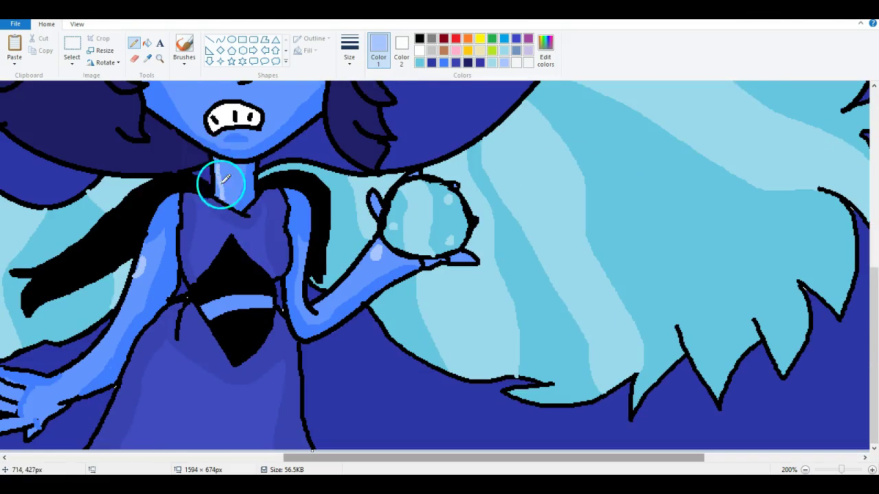
{"action": "scroll", "coordinate": [217, 195], "scroll_direction": "up", "scroll_amount": 4}
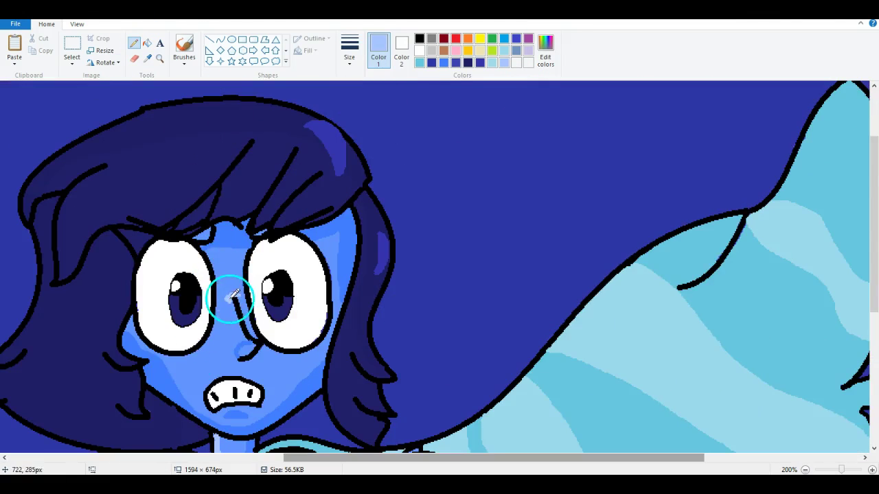
- Hand-letter the title "LAPIS LAZULI" in pale blue across the background, with one word on each side of the head
{"action": "key", "text": "ctrl+Page_Down"}
{"action": "left_click_drag", "start_coordinate": [153, 115], "coordinate": [188, 156]}
{"action": "mouse_move", "coordinate": [196, 152]}
{"action": "left_mouse_down"}
{"action": "mouse_move", "coordinate": [222, 149]}
{"action": "mouse_move", "coordinate": [240, 131]}
{"action": "left_mouse_up"}
{"action": "left_click_drag", "start_coordinate": [280, 115], "coordinate": [280, 132]}
{"action": "left_click_drag", "start_coordinate": [482, 125], "coordinate": [501, 157]}
{"action": "left_click_drag", "start_coordinate": [507, 156], "coordinate": [553, 155]}
{"action": "left_click_drag", "start_coordinate": [555, 127], "coordinate": [572, 127]}
{"action": "left_click_drag", "start_coordinate": [575, 125], "coordinate": [585, 156]}
{"action": "left_click_drag", "start_coordinate": [591, 124], "coordinate": [591, 156]}
{"action": "left_click", "coordinate": [160, 59]}
{"action": "left_click", "coordinate": [732, 436]}
{"action": "key", "text": "ctrl+z"}
- Handwrite the artist's signature on two lines in the picture's lower-right corner and draw a rounded frame around it in pale blue
{"action": "left_click_drag", "start_coordinate": [676, 335], "coordinate": [630, 376]}
{"action": "mouse_move", "coordinate": [690, 384]}
{"action": "left_mouse_down"}
{"action": "mouse_move", "coordinate": [716, 355]}
{"action": "mouse_move", "coordinate": [721, 388]}
{"action": "left_mouse_up"}
{"action": "left_click_drag", "start_coordinate": [754, 347], "coordinate": [752, 349]}
{"action": "left_click_drag", "start_coordinate": [809, 354], "coordinate": [851, 354]}
{"action": "left_click_drag", "start_coordinate": [667, 404], "coordinate": [668, 436]}
{"action": "left_click_drag", "start_coordinate": [688, 397], "coordinate": [689, 439]}
{"action": "left_click_drag", "start_coordinate": [728, 414], "coordinate": [725, 414]}
{"action": "left_click_drag", "start_coordinate": [758, 410], "coordinate": [815, 402]}
{"action": "left_click_drag", "start_coordinate": [601, 446], "coordinate": [814, 303]}
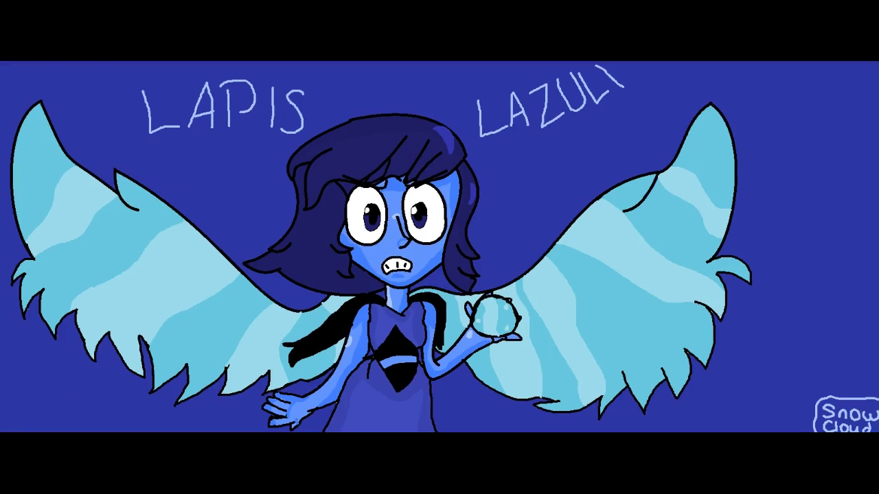